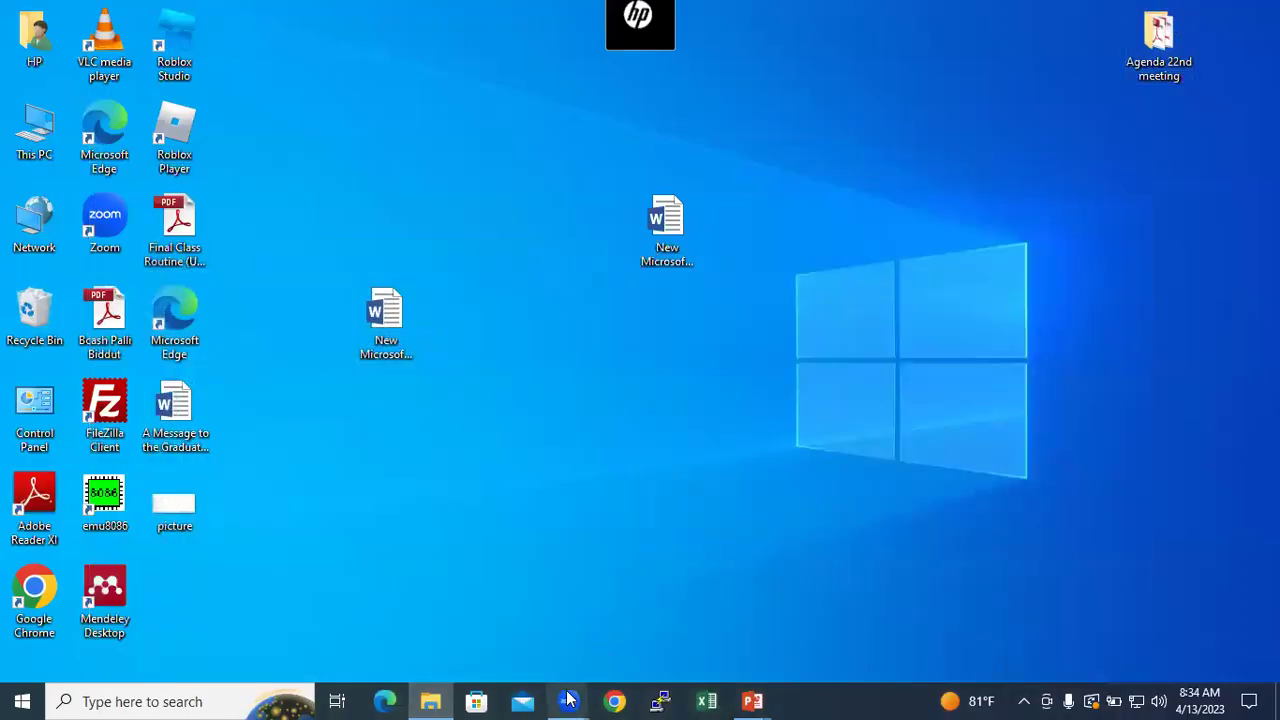
# Check the Zoom meeting previews on the taskbar and bring up Google Chrome
pyautogui.moveTo(568, 700)
pyautogui.click(628, 653)
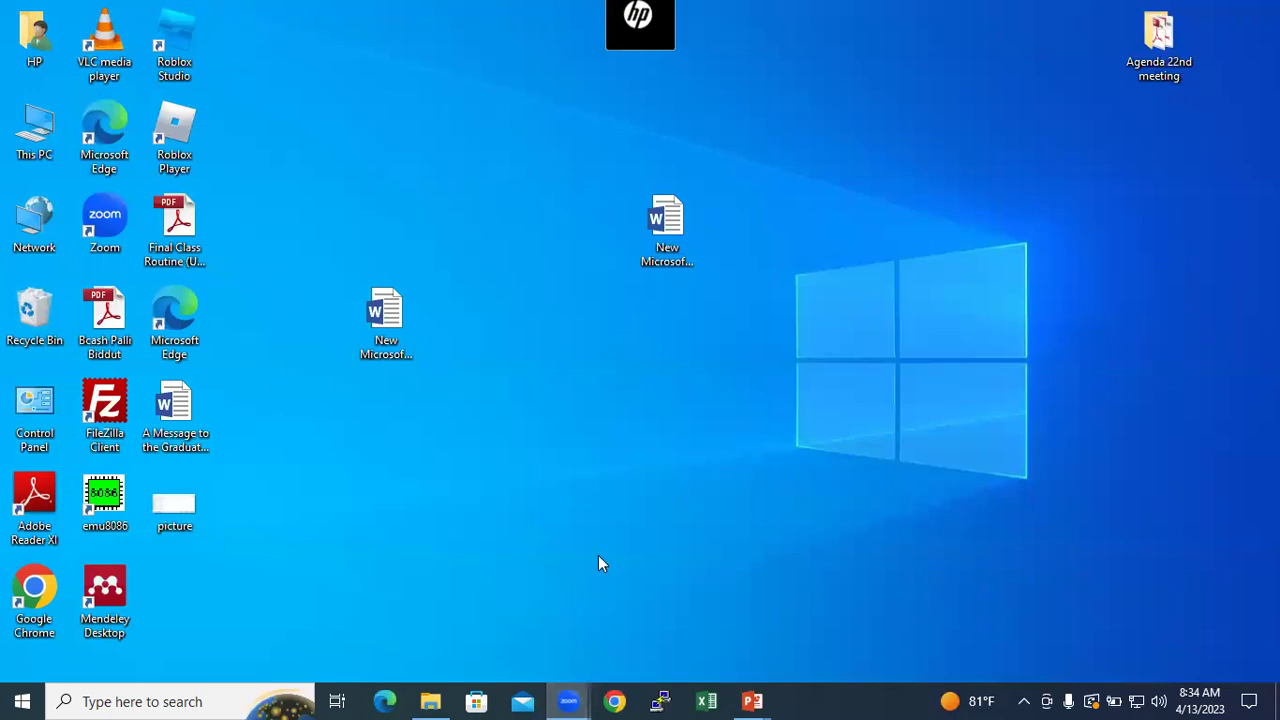
pyautogui.moveTo(566, 700)
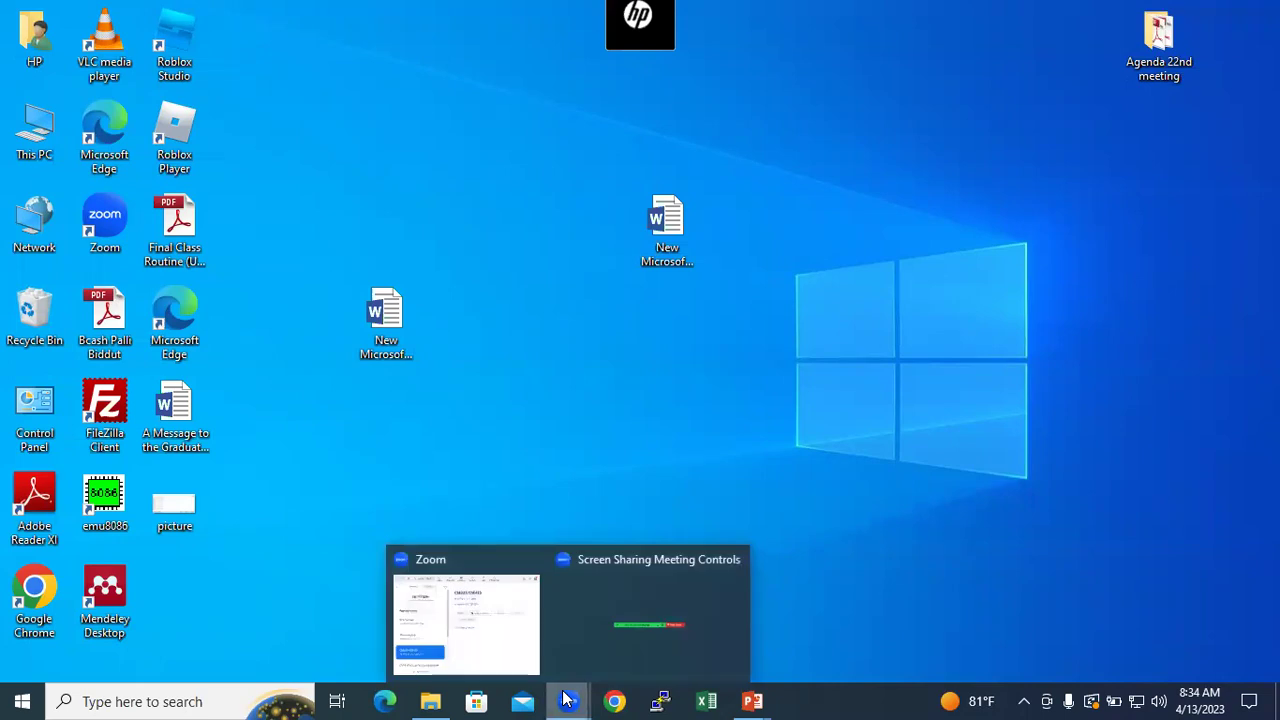
pyautogui.click(624, 636)
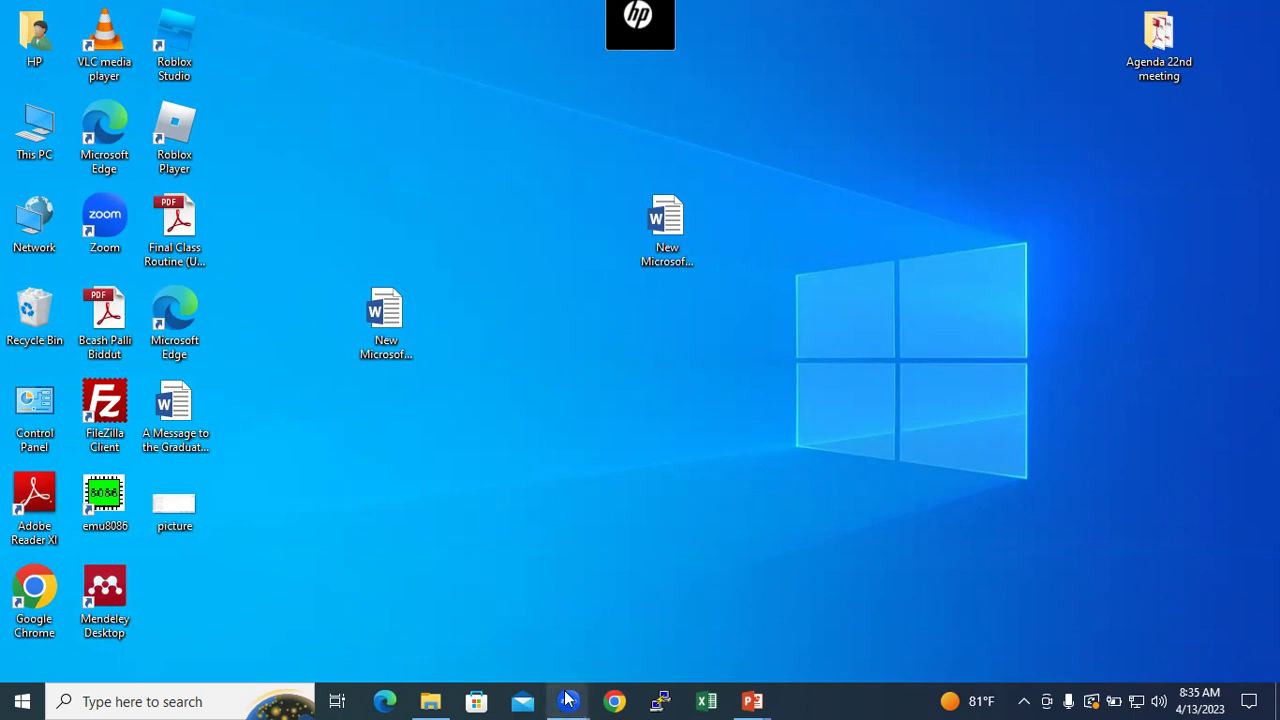
pyautogui.moveTo(568, 701)
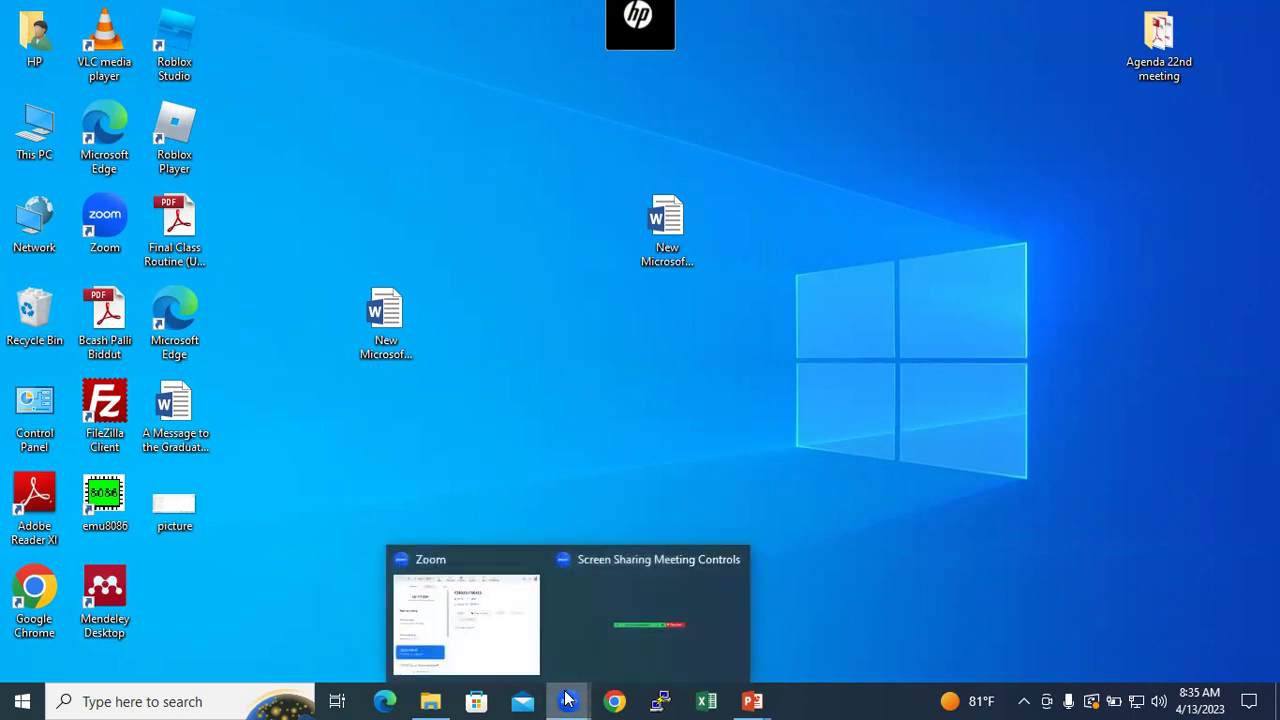
pyautogui.click(646, 640)
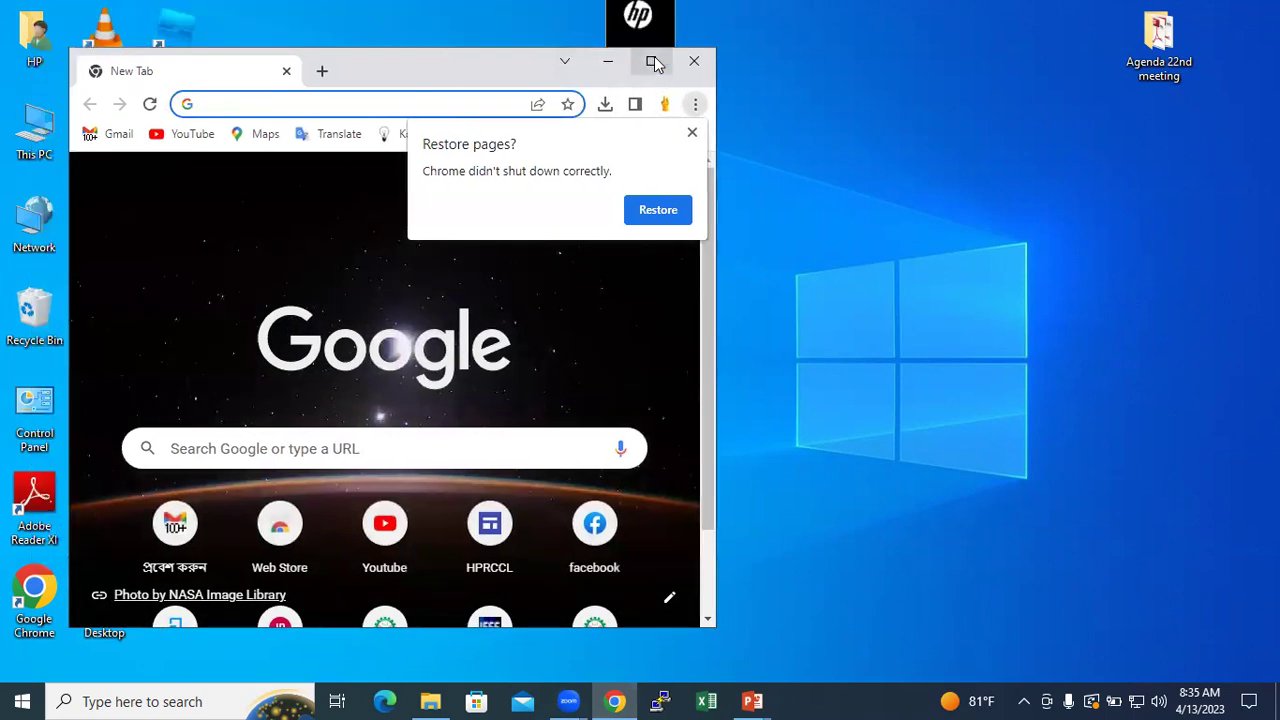
# Maximize Chrome, dismiss the restore prompt and go to rds3.northsouth.edu
pyautogui.click(650, 61)
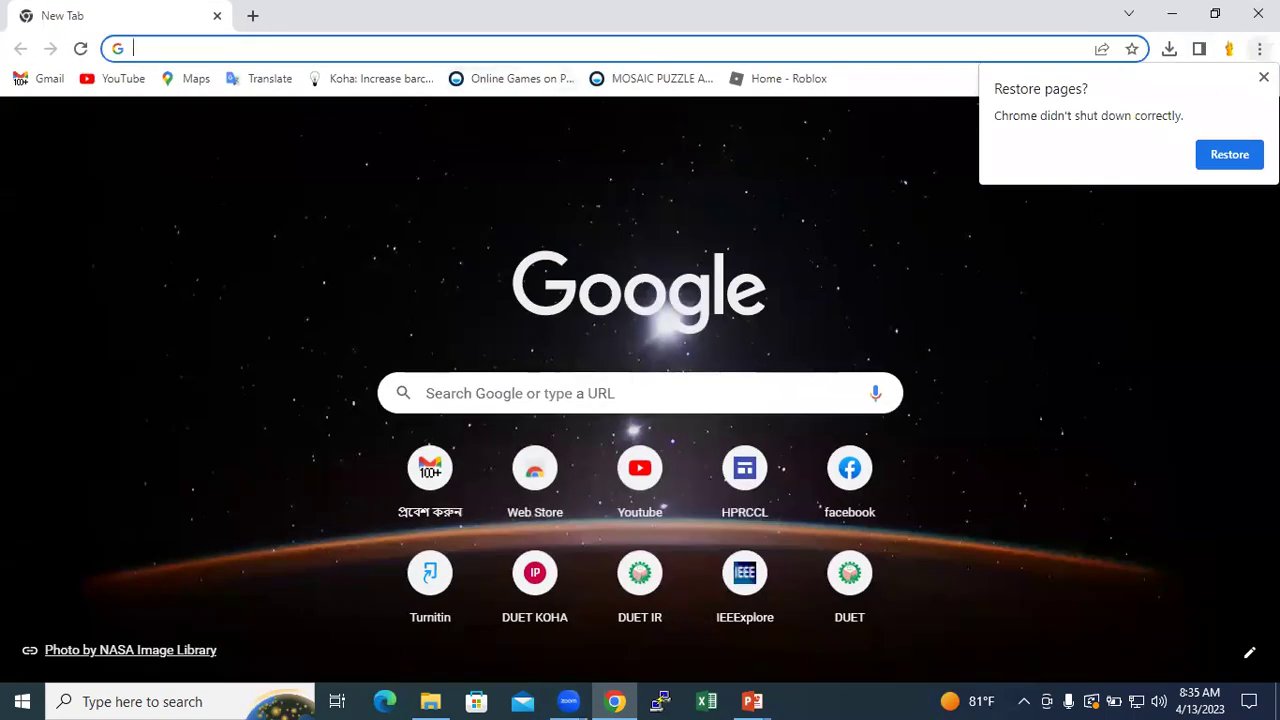
pyautogui.click(1245, 131)
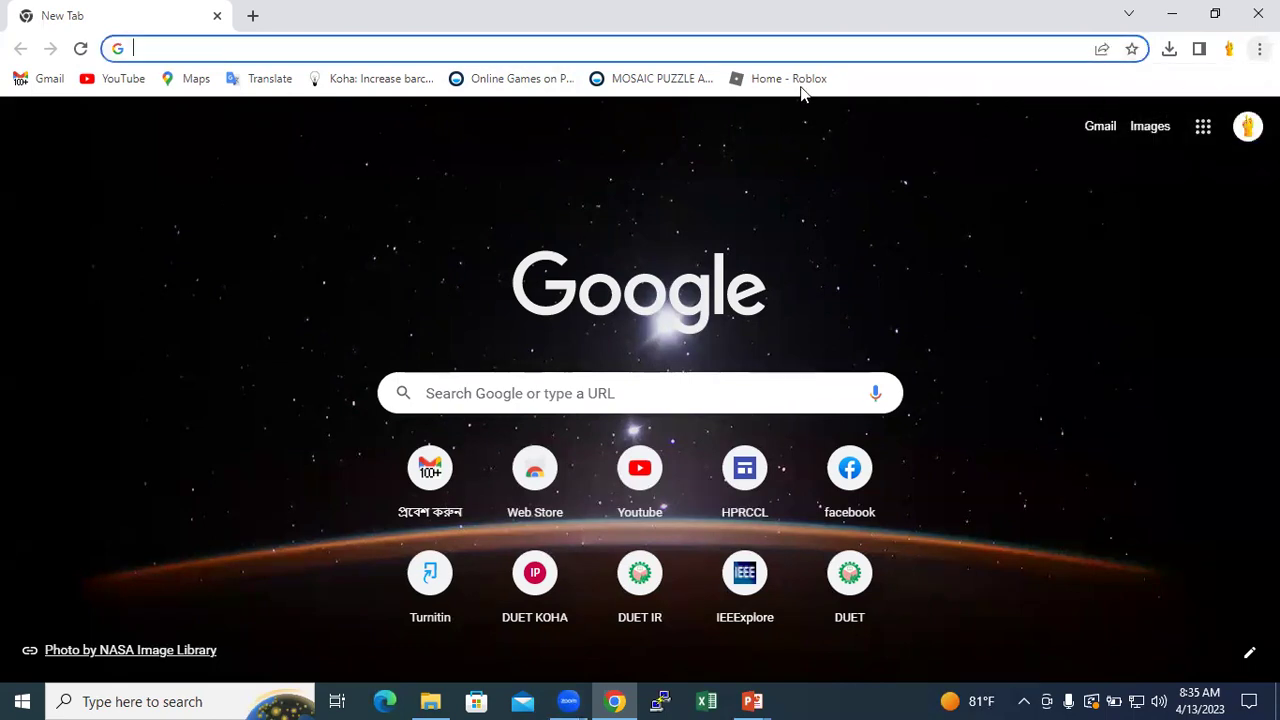
pyautogui.click(740, 51)
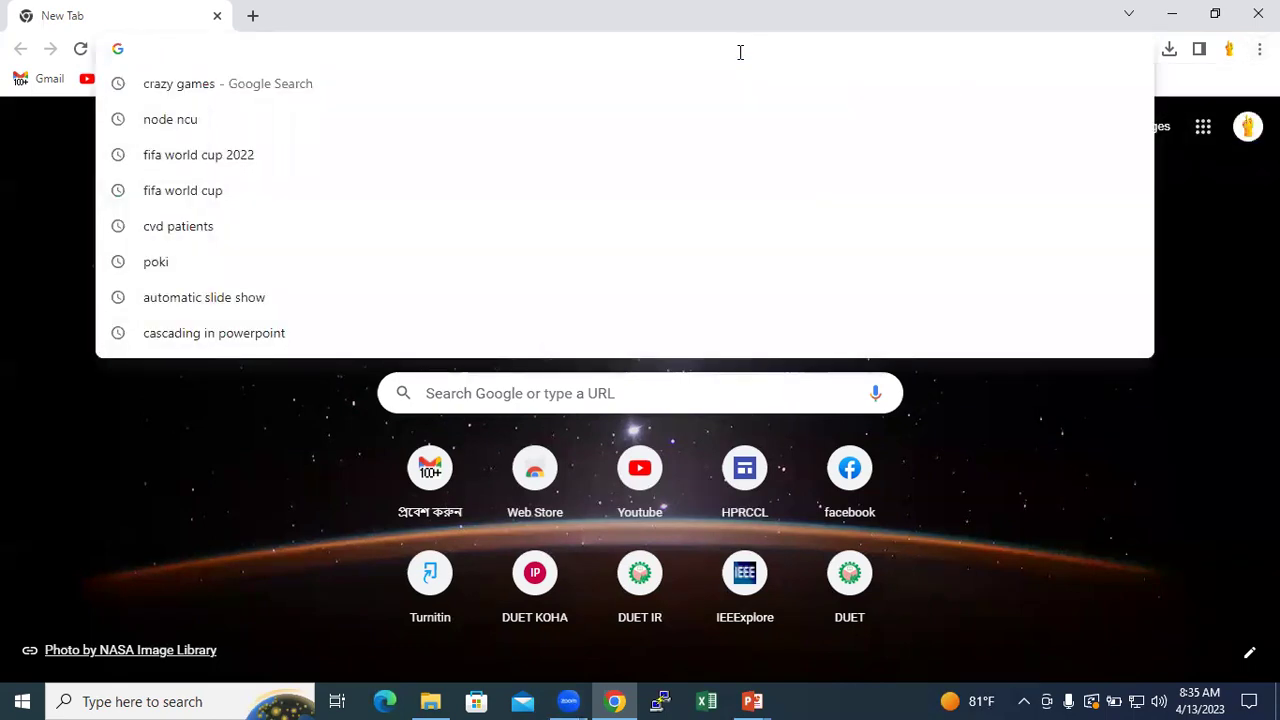
pyautogui.write('rds')
pyautogui.press('Return')
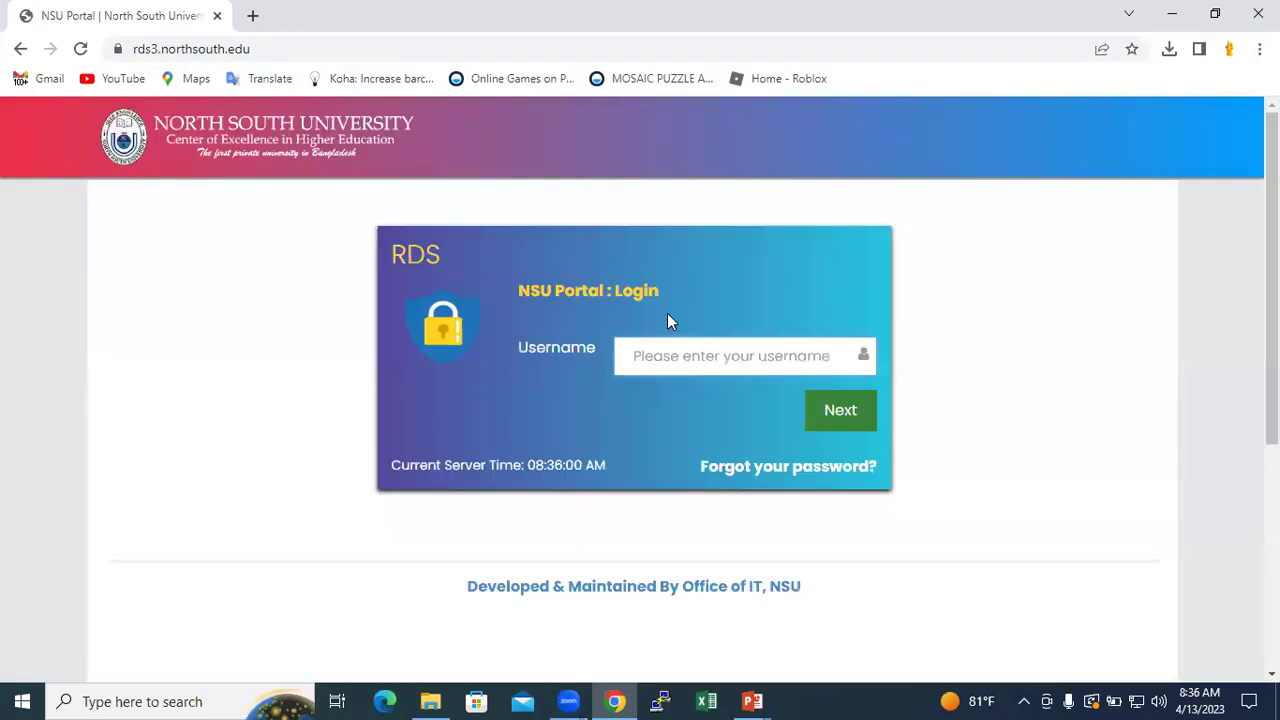
# Log in with the saved username and password and captcha 2025
pyautogui.write('m')
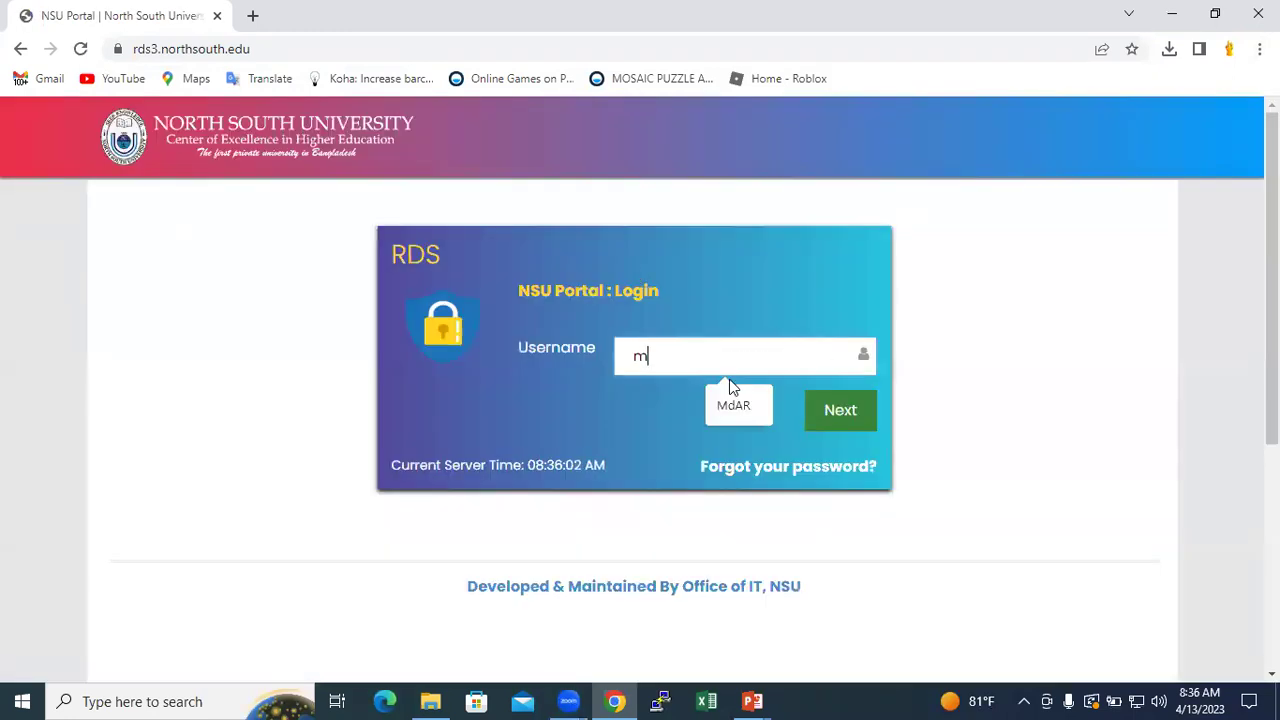
pyautogui.click(732, 410)
pyautogui.click(855, 420)
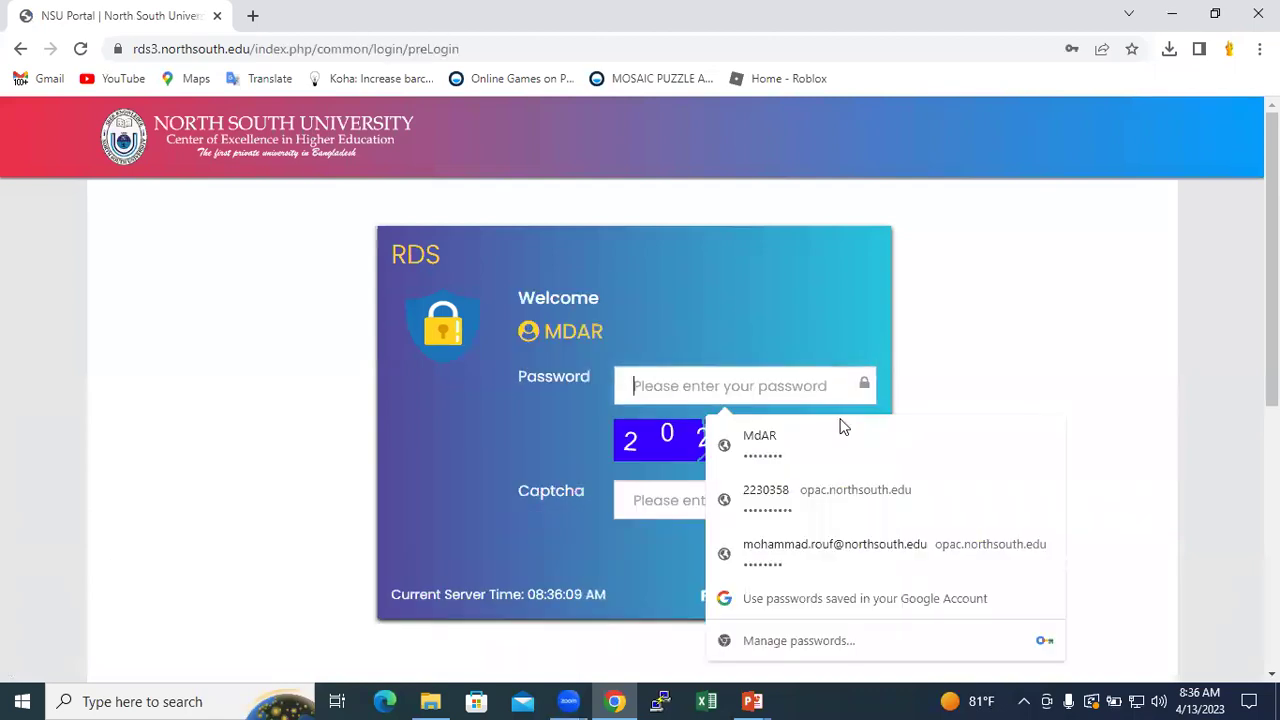
pyautogui.click(772, 455)
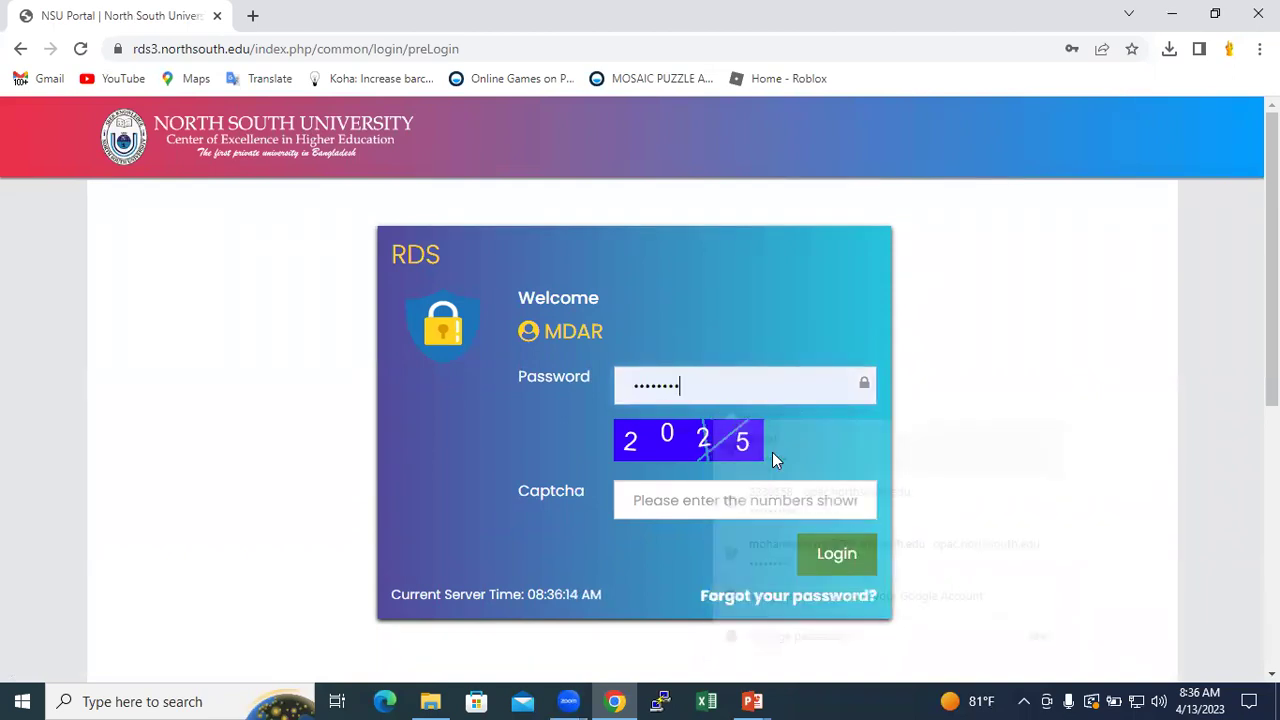
pyautogui.click(727, 502)
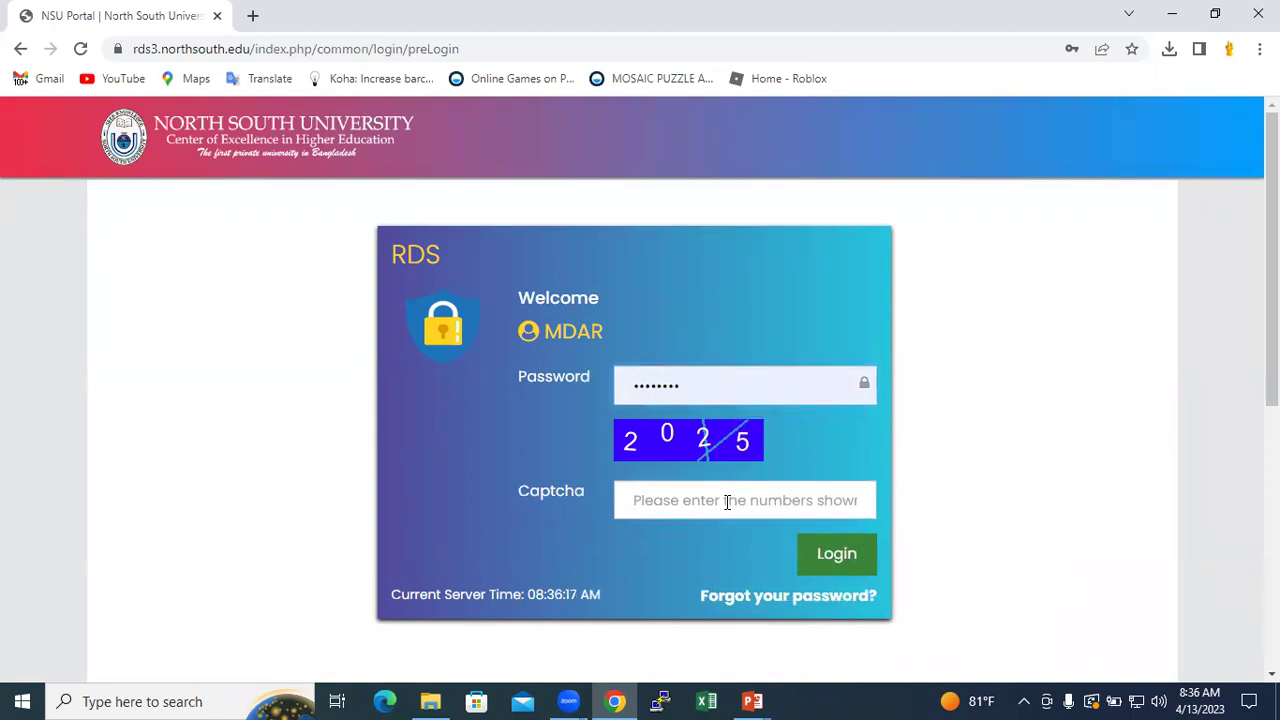
pyautogui.write('2025')
pyautogui.press('Return')
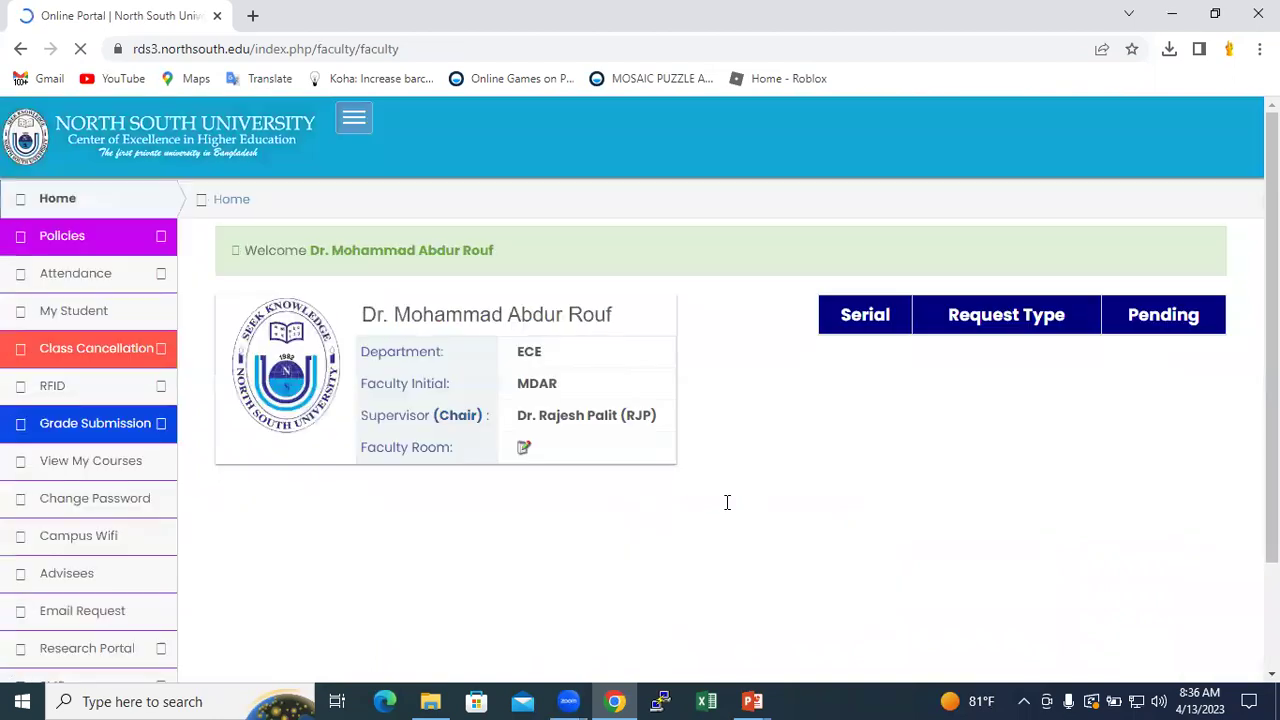
# Open Take Attendance and the CSE425 section 6 attendance list for lecture 21
pyautogui.moveTo(125, 373)
pyautogui.moveTo(91, 284)
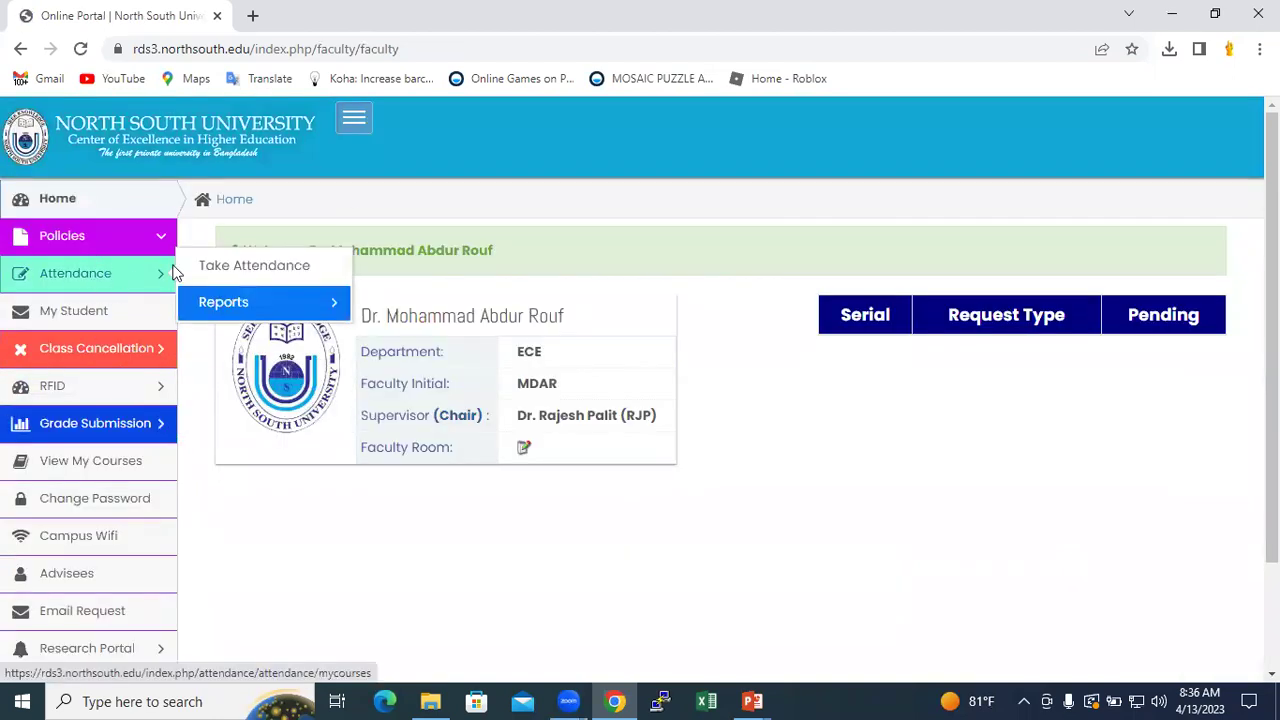
pyautogui.click(214, 270)
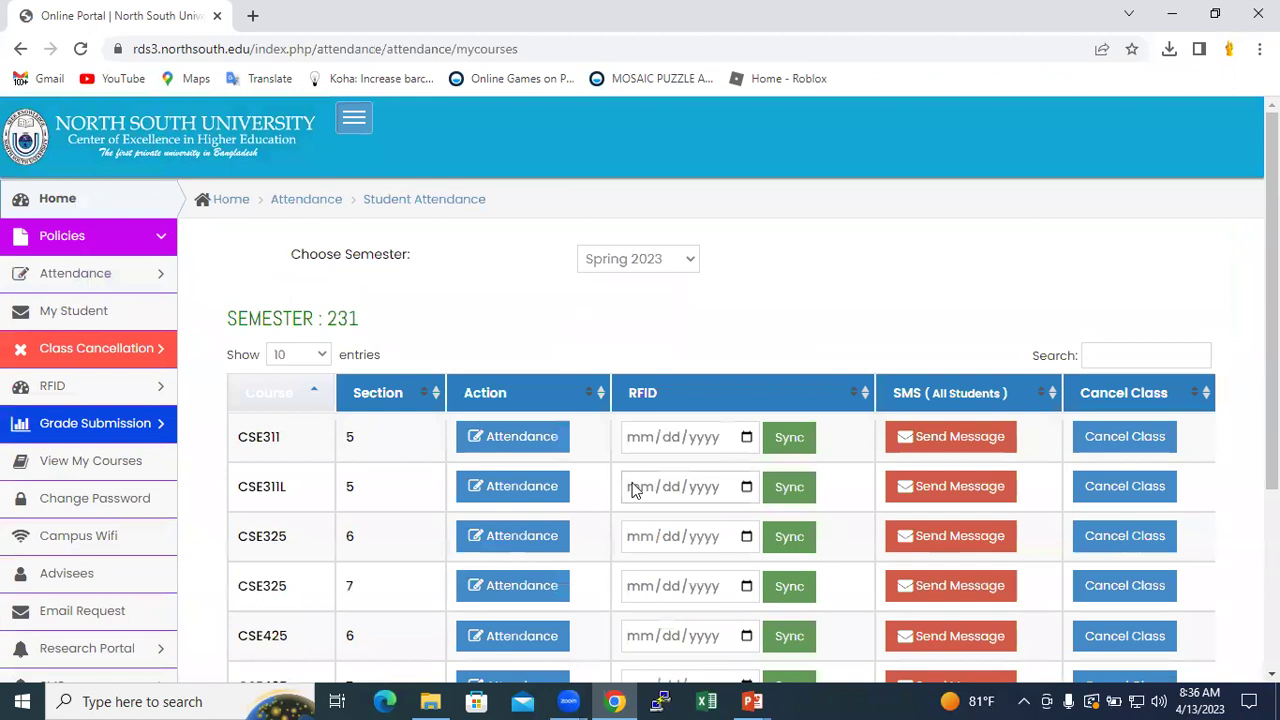
pyautogui.click(528, 594)
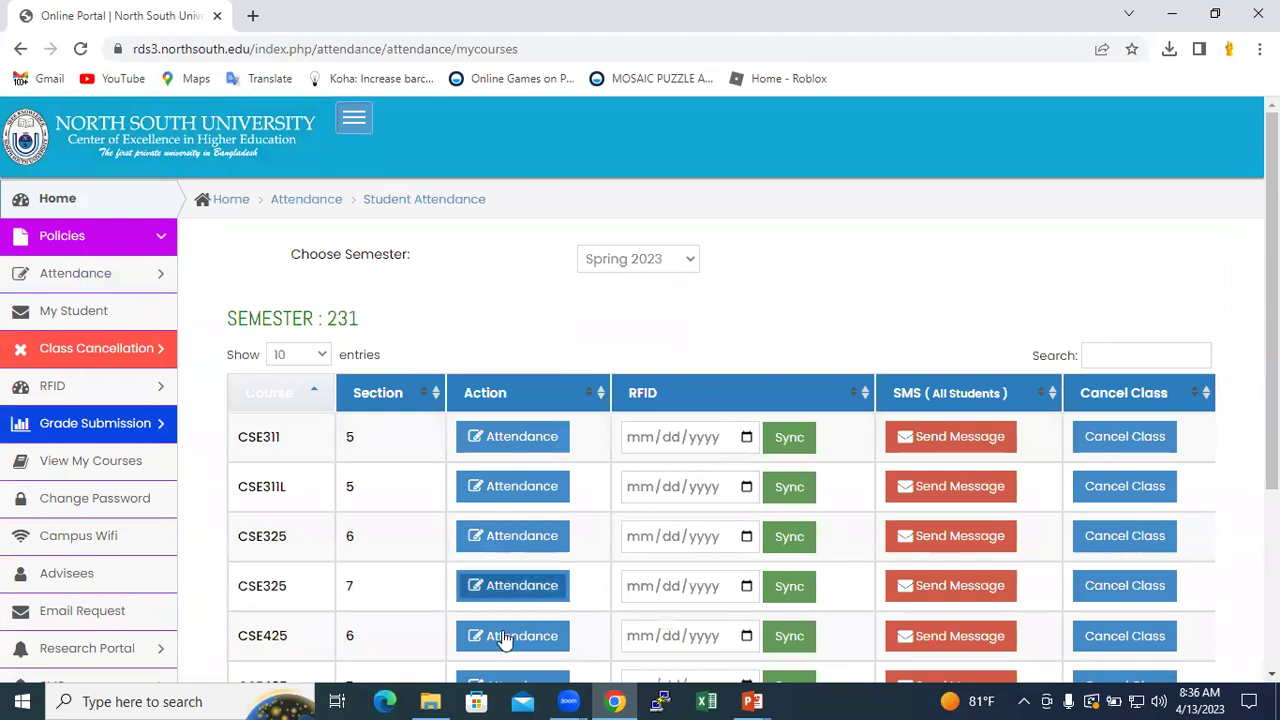
pyautogui.click(505, 638)
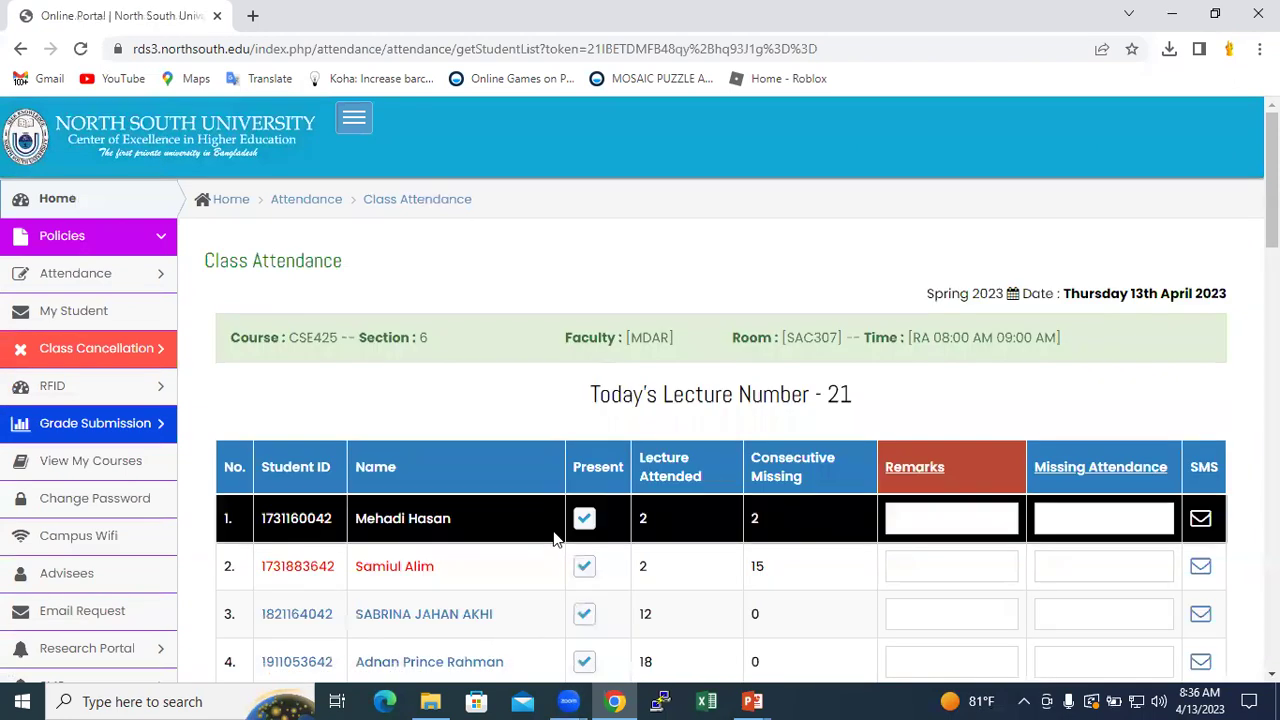
pyautogui.scroll(-3, 714, 328)
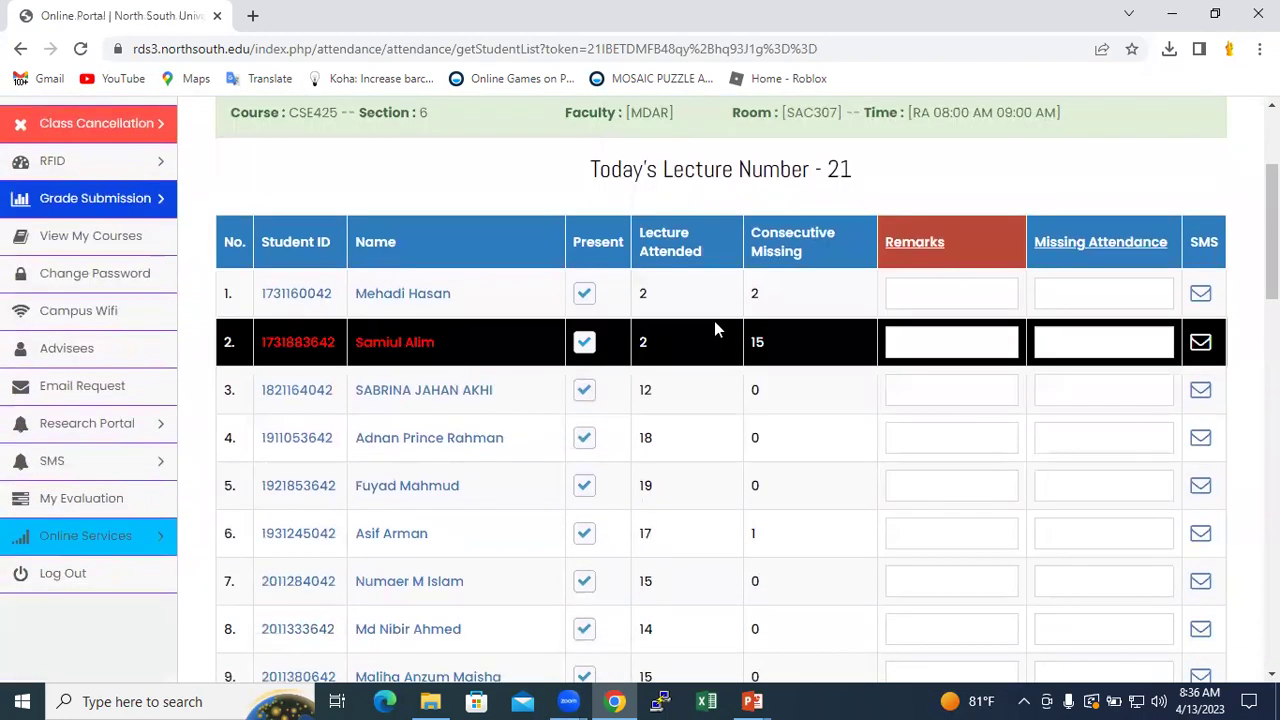
pyautogui.scroll(-1, 714, 328)
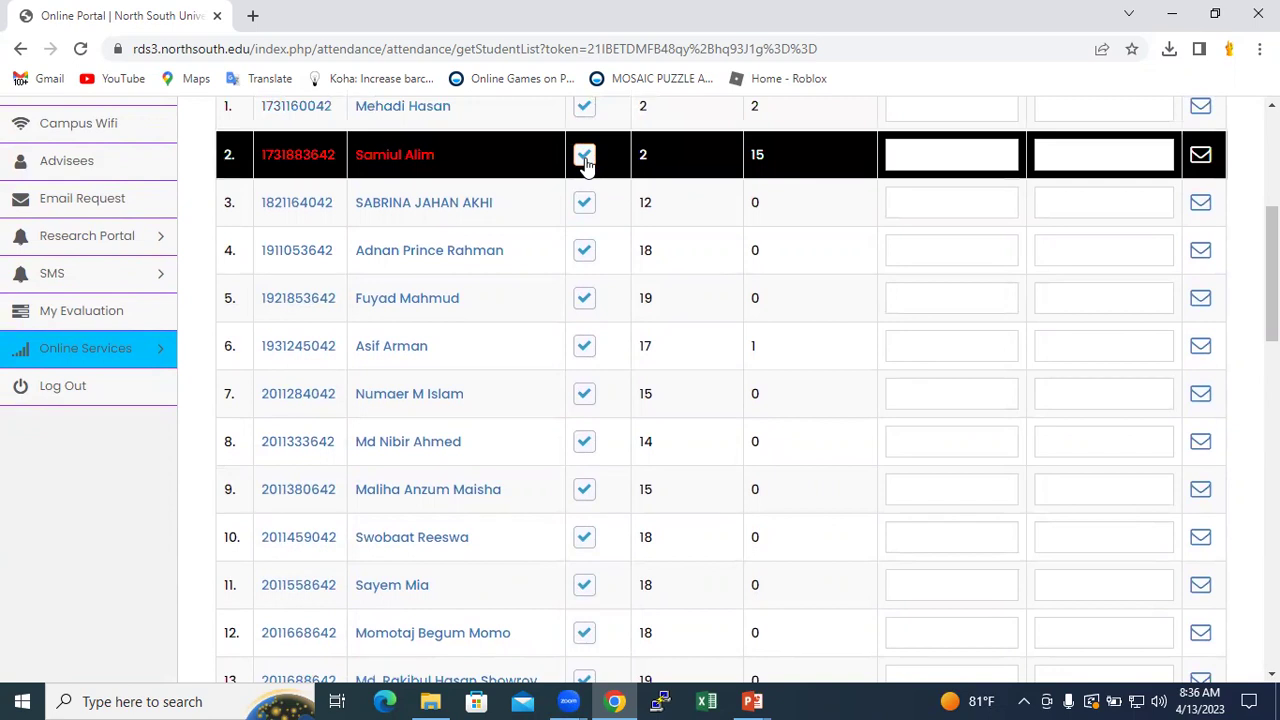
# Uncheck the students in rows 2, 6 and 9 to mark them absent
pyautogui.click(585, 160)
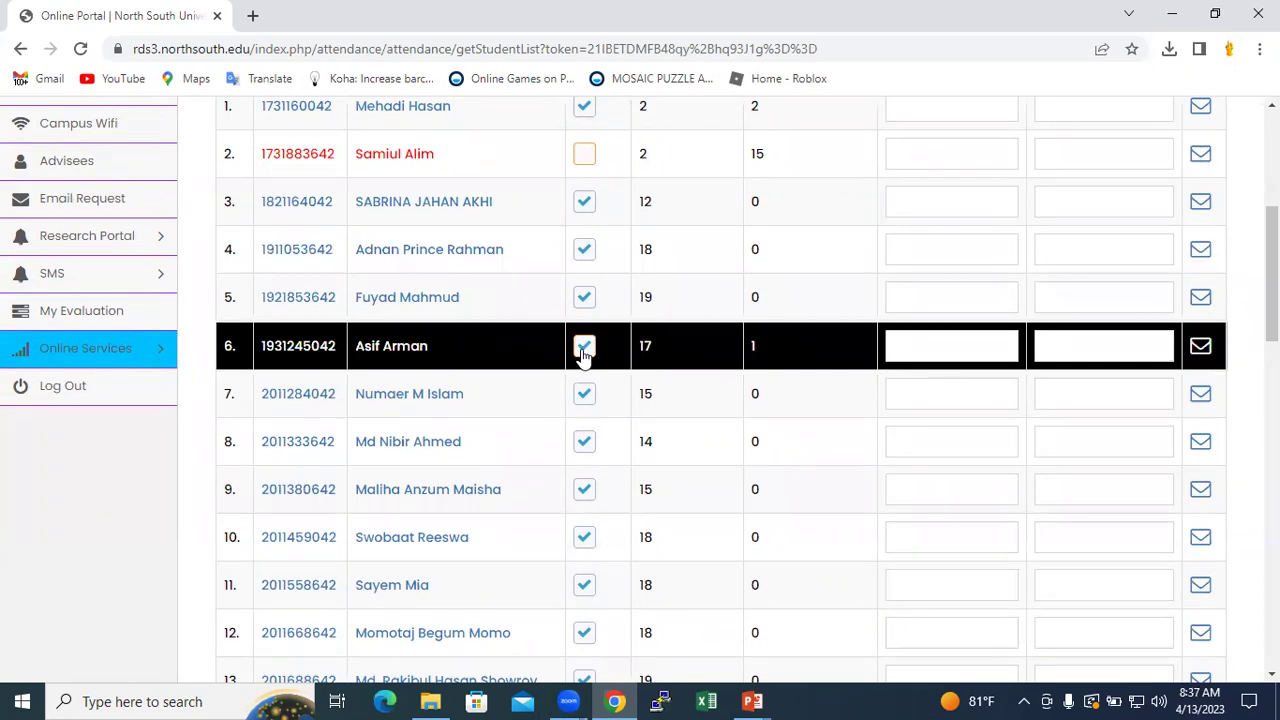
pyautogui.click(584, 350)
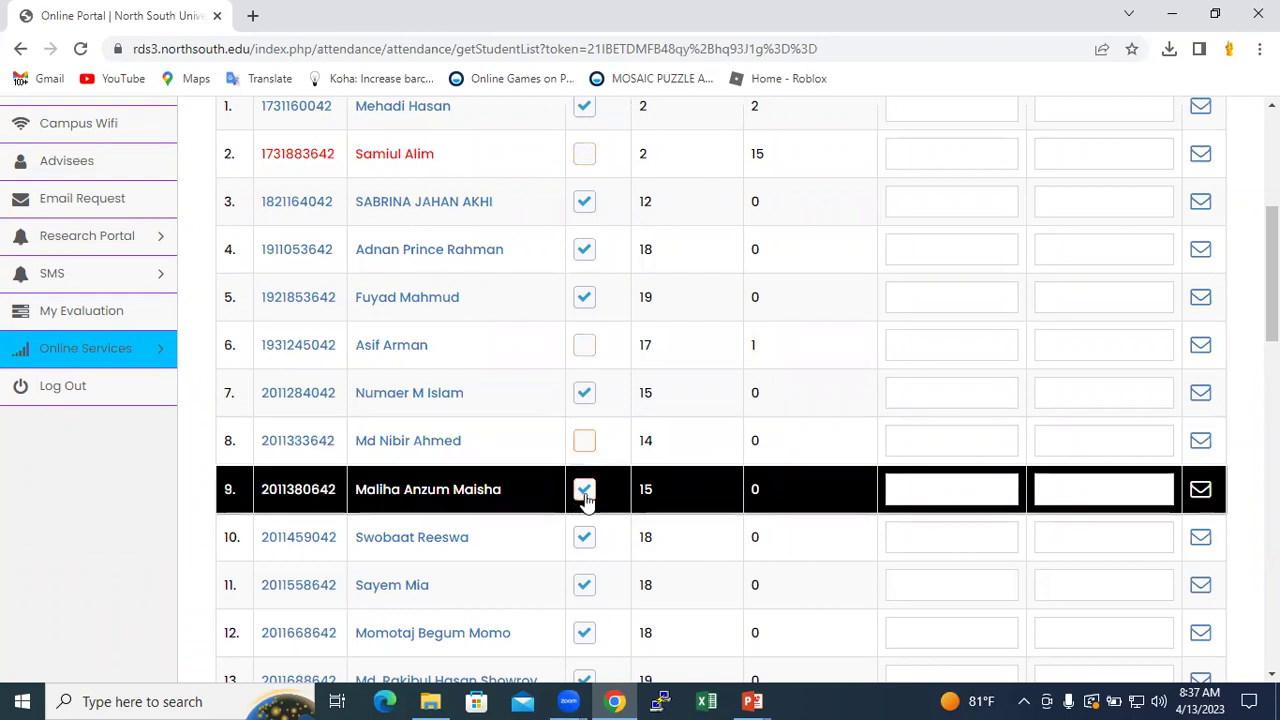
pyautogui.click(585, 492)
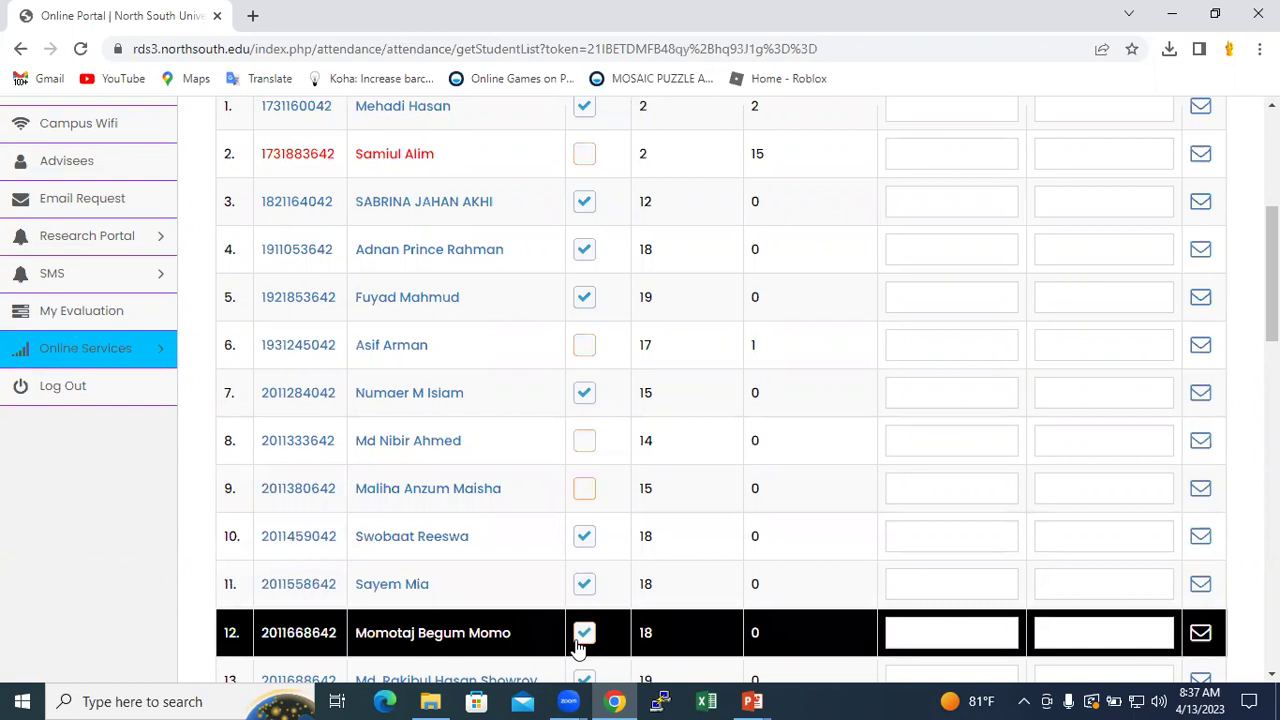
pyautogui.scroll(-4, 578, 648)
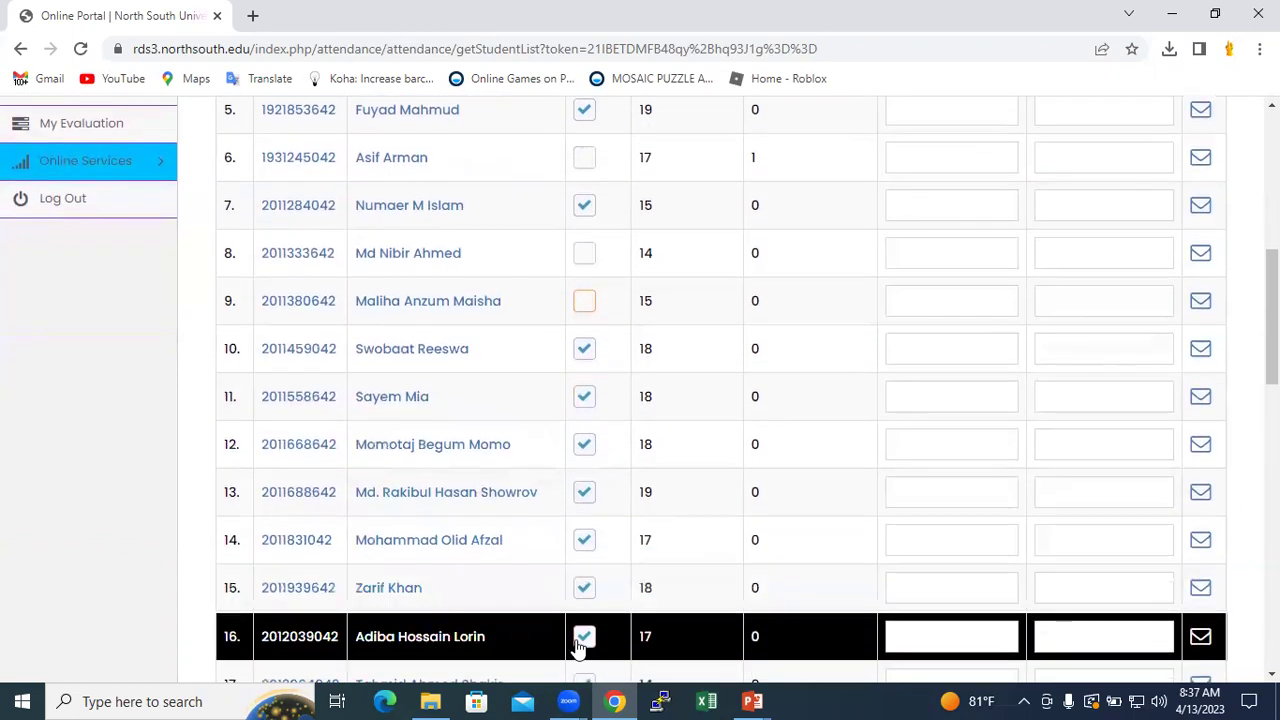
pyautogui.scroll(-5, 578, 648)
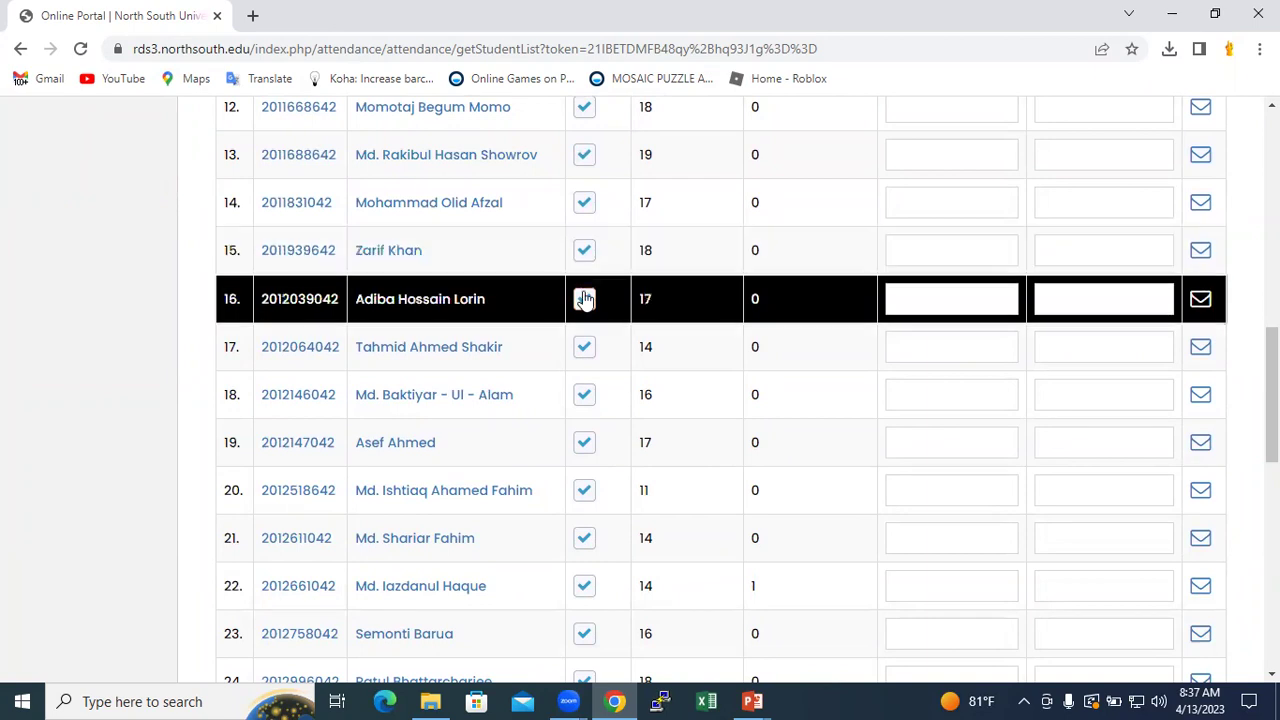
pyautogui.click(585, 301)
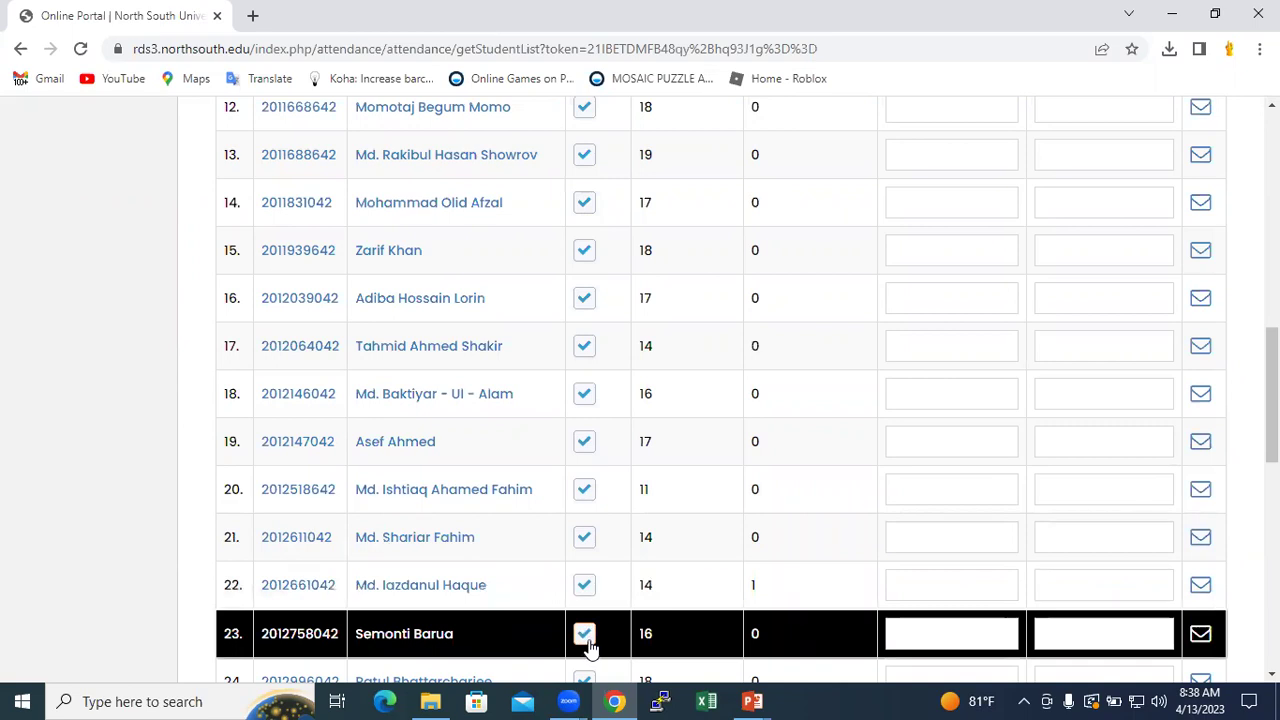
pyautogui.scroll(-5, 590, 648)
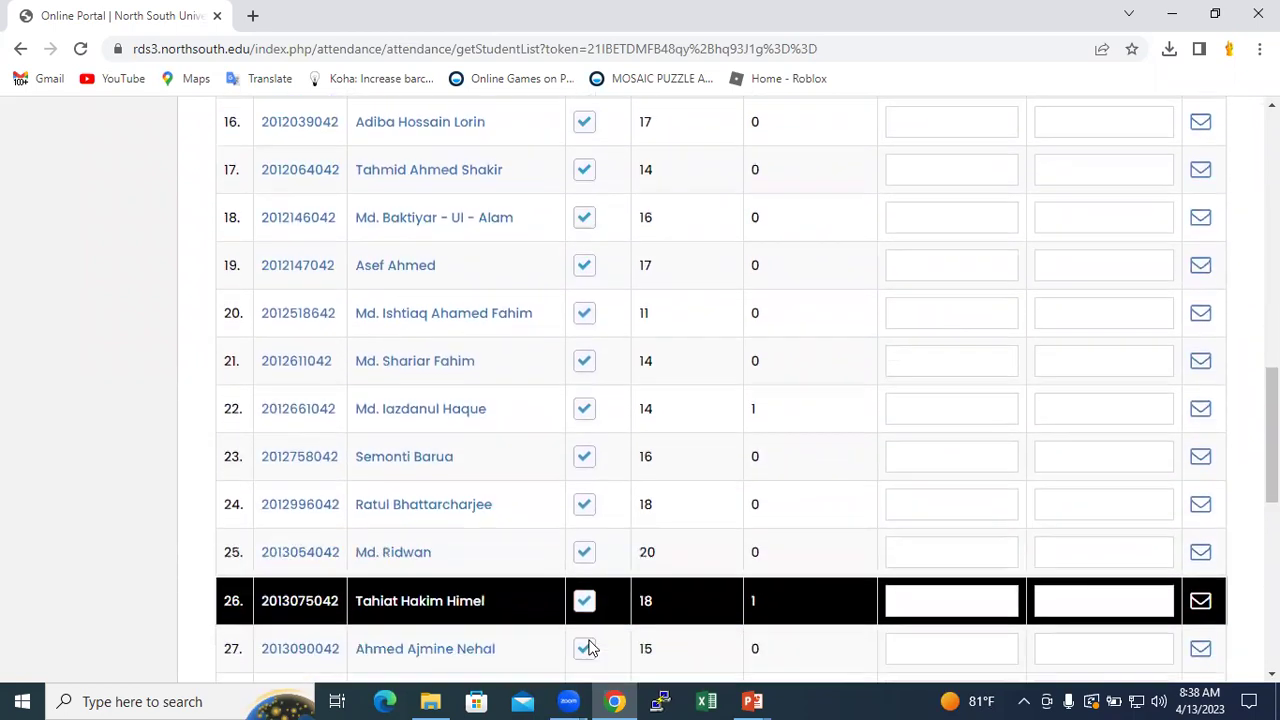
# Scroll down and uncheck rows 28, 32 and 33 to mark those students absent
pyautogui.scroll(-3, 590, 648)
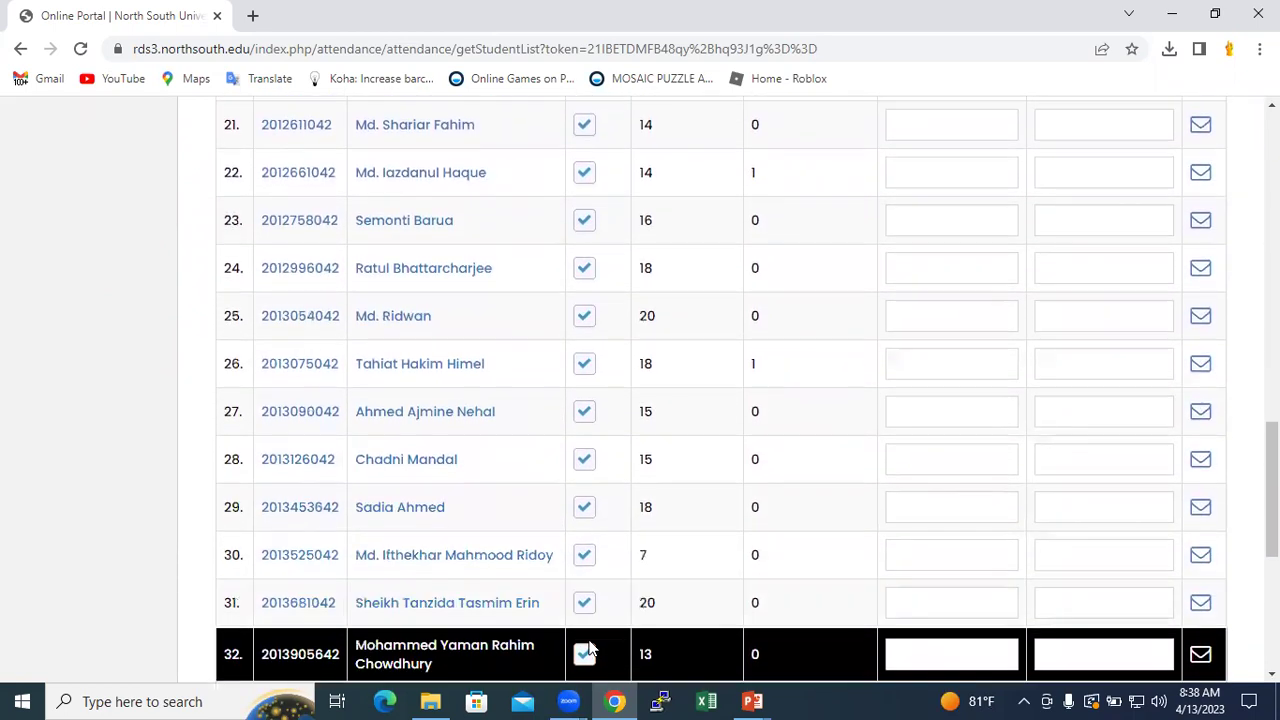
pyautogui.scroll(-2, 590, 648)
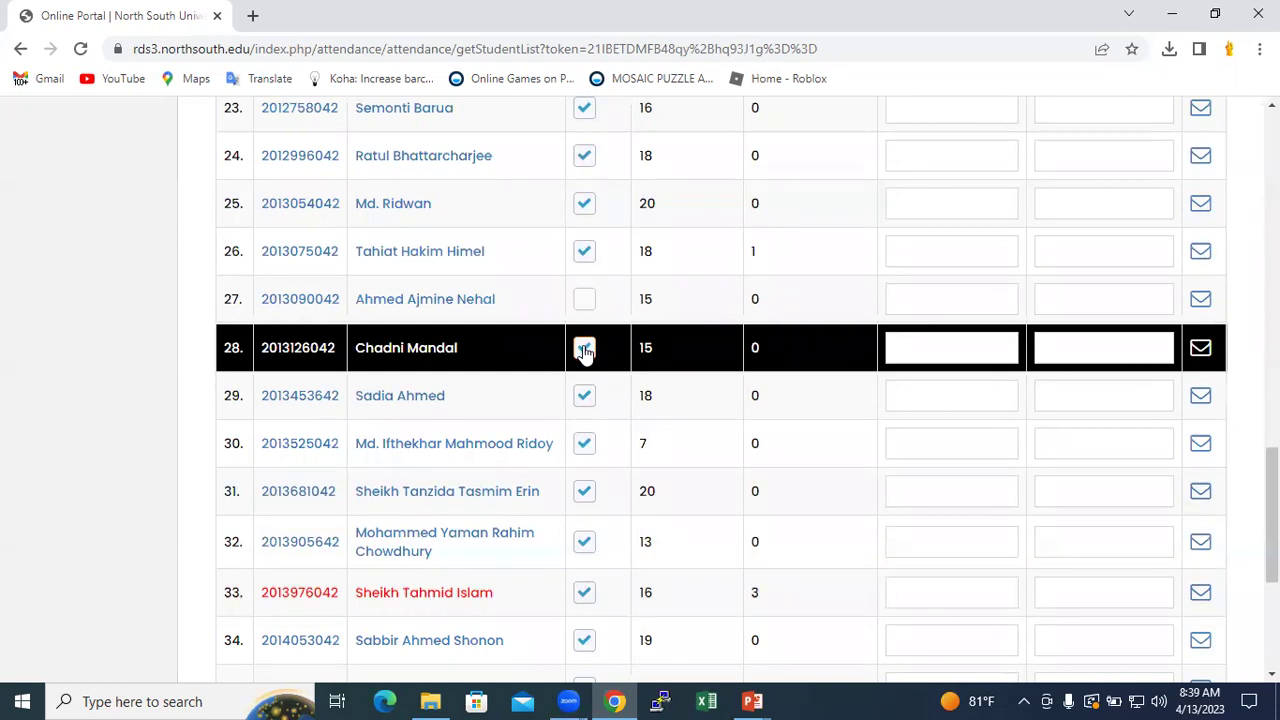
pyautogui.click(584, 349)
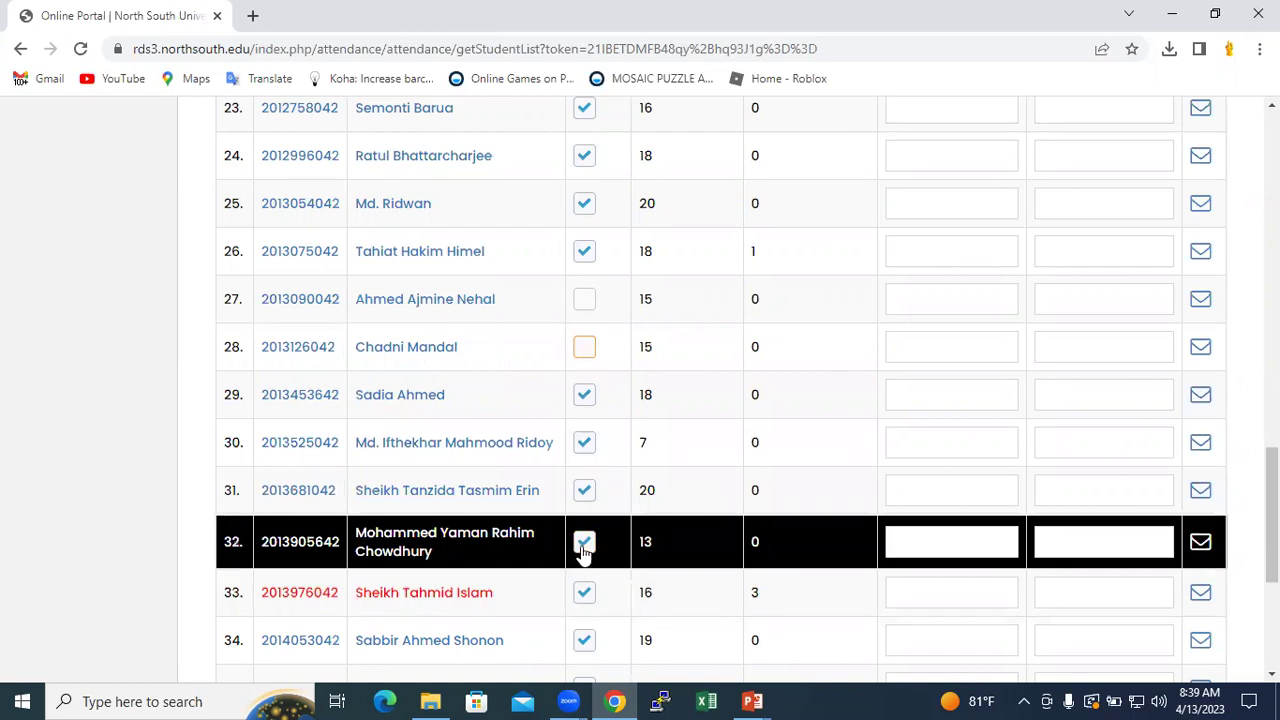
pyautogui.click(584, 546)
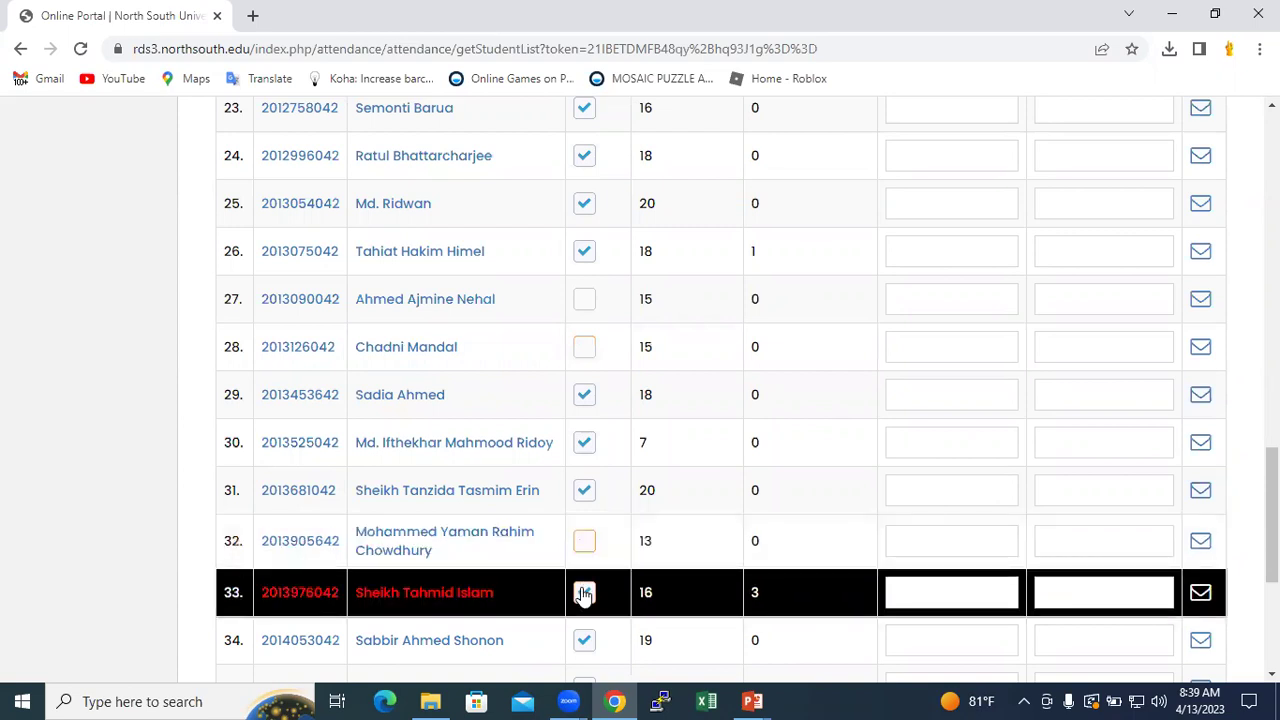
pyautogui.click(584, 594)
# Re-tick row 33 as present and uncheck row 36 as absent
pyautogui.scroll(-3, 584, 595)
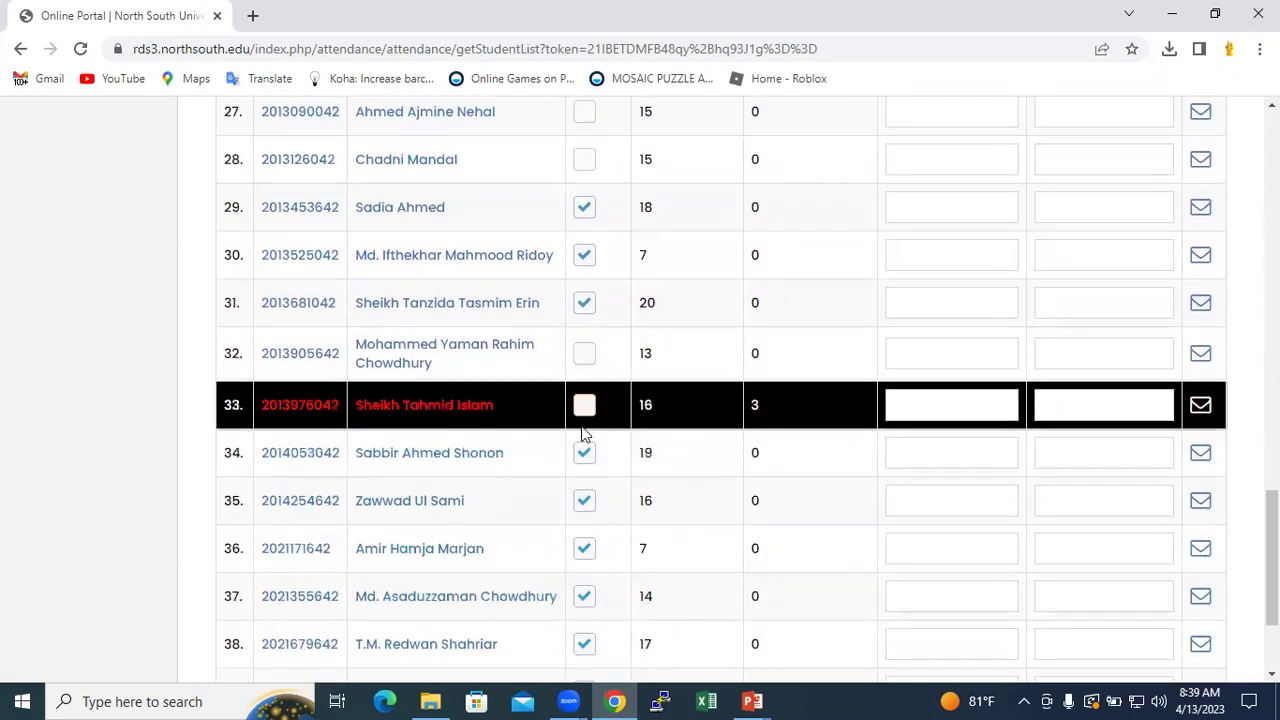
pyautogui.click(583, 409)
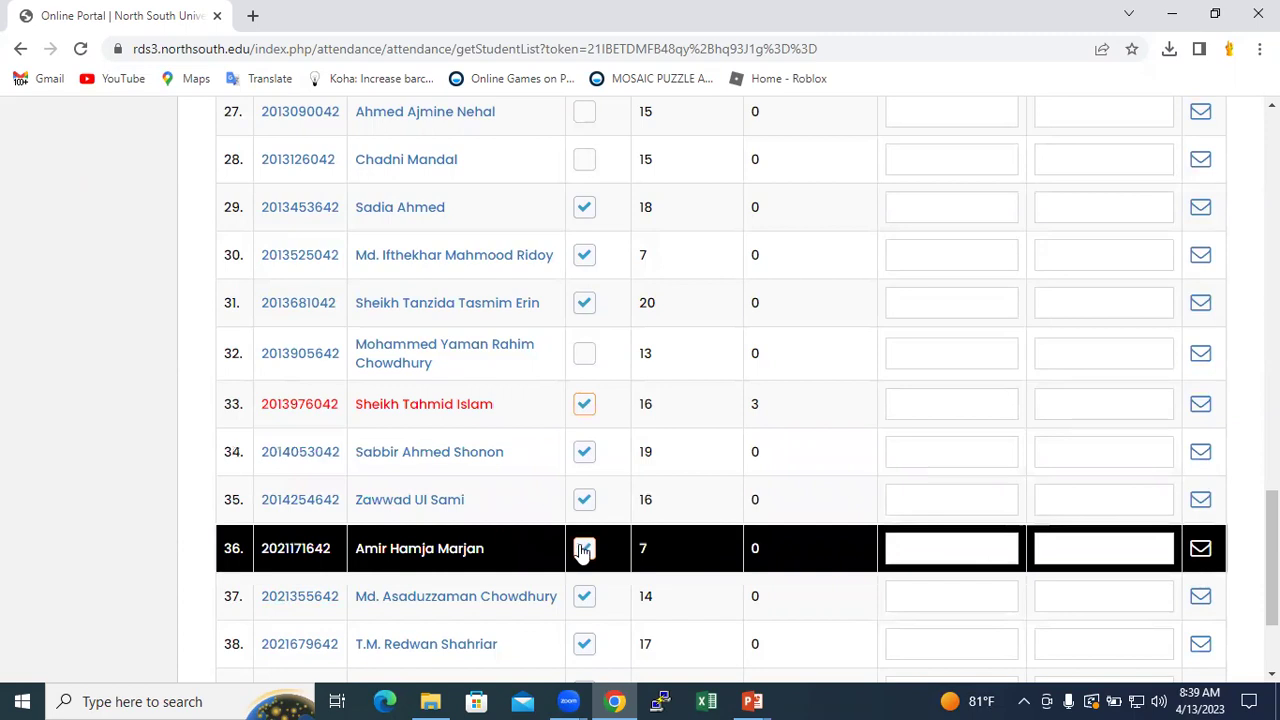
pyautogui.click(585, 550)
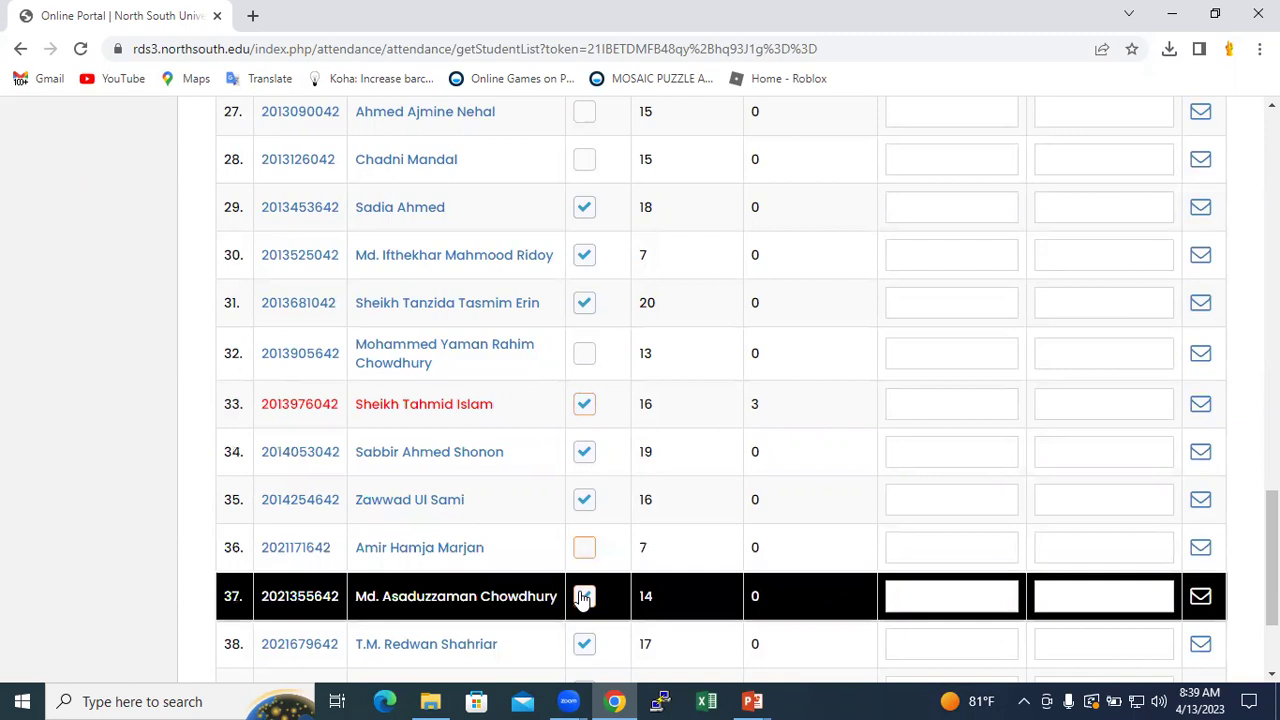
pyautogui.scroll(-2, 582, 597)
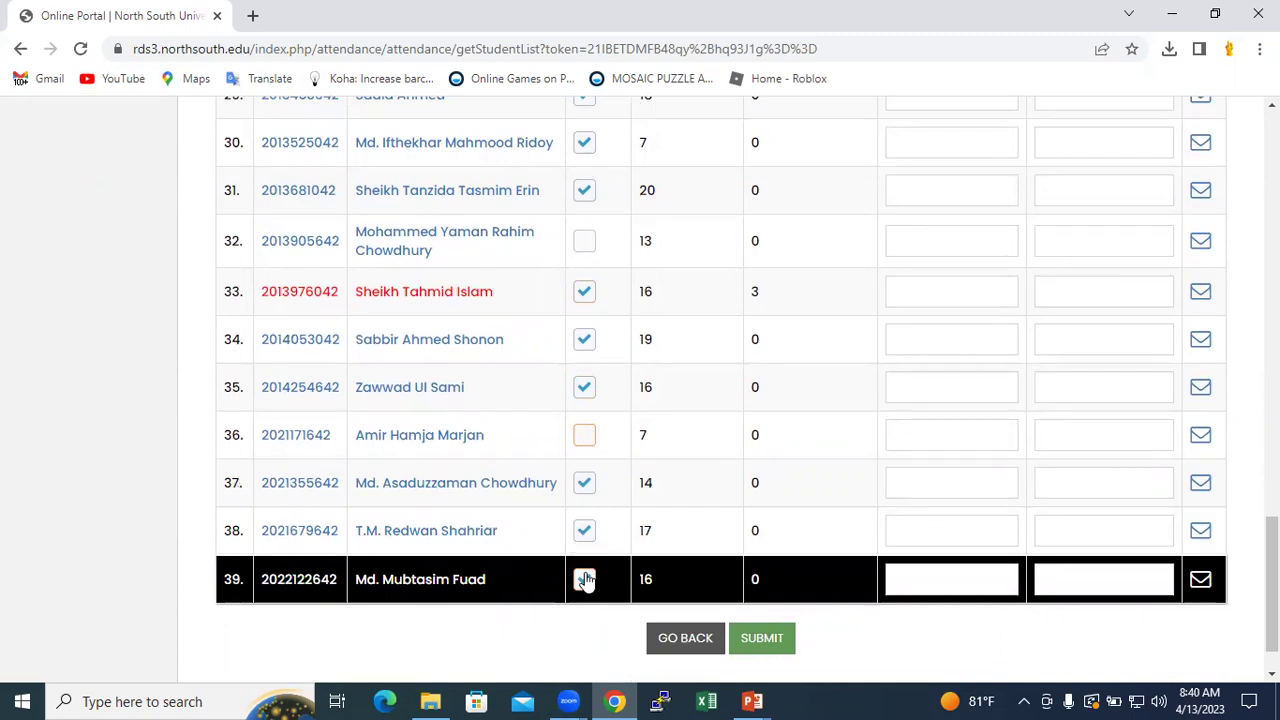
# Uncheck row 39 as absent and submit the class attendance
pyautogui.click(585, 580)
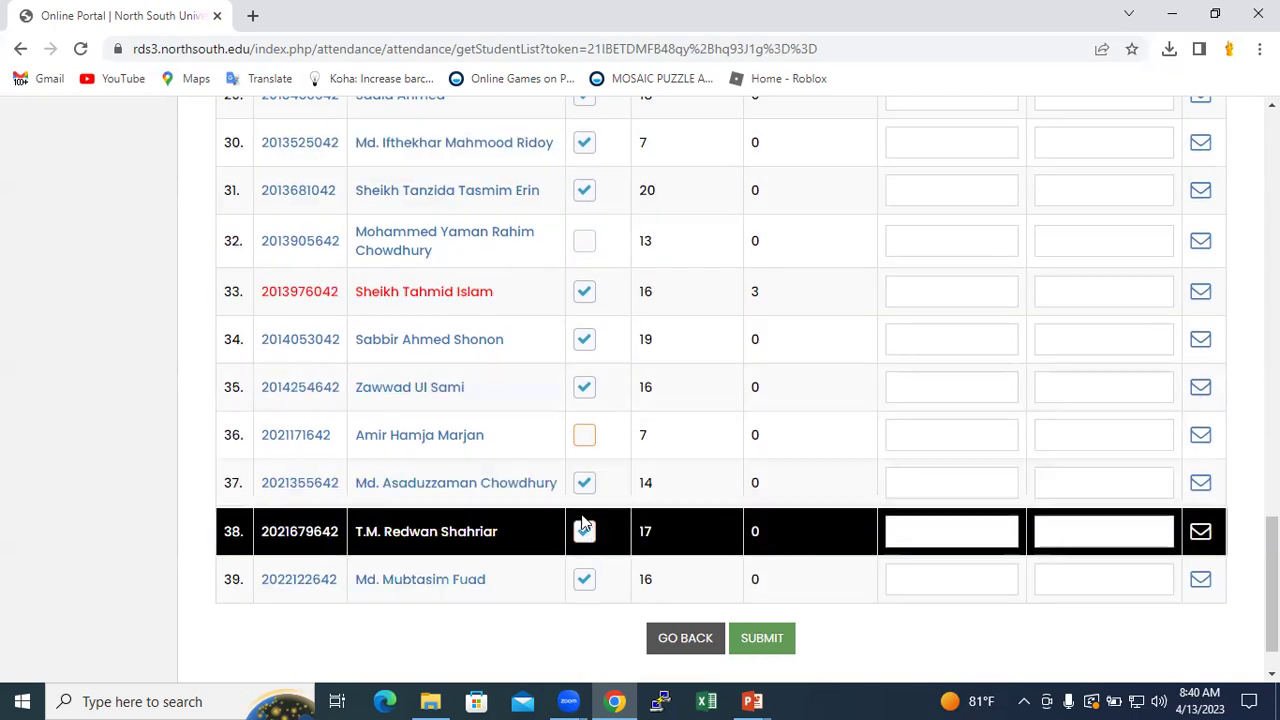
pyautogui.click(585, 580)
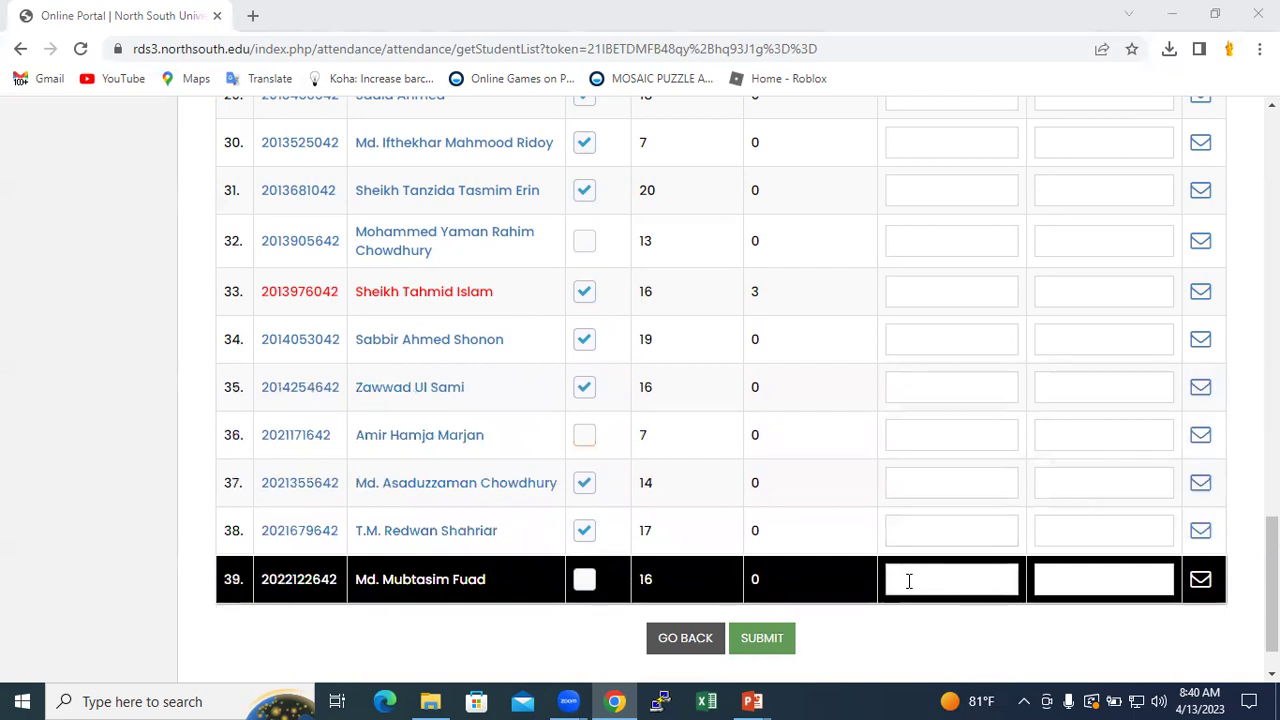
pyautogui.click(778, 636)
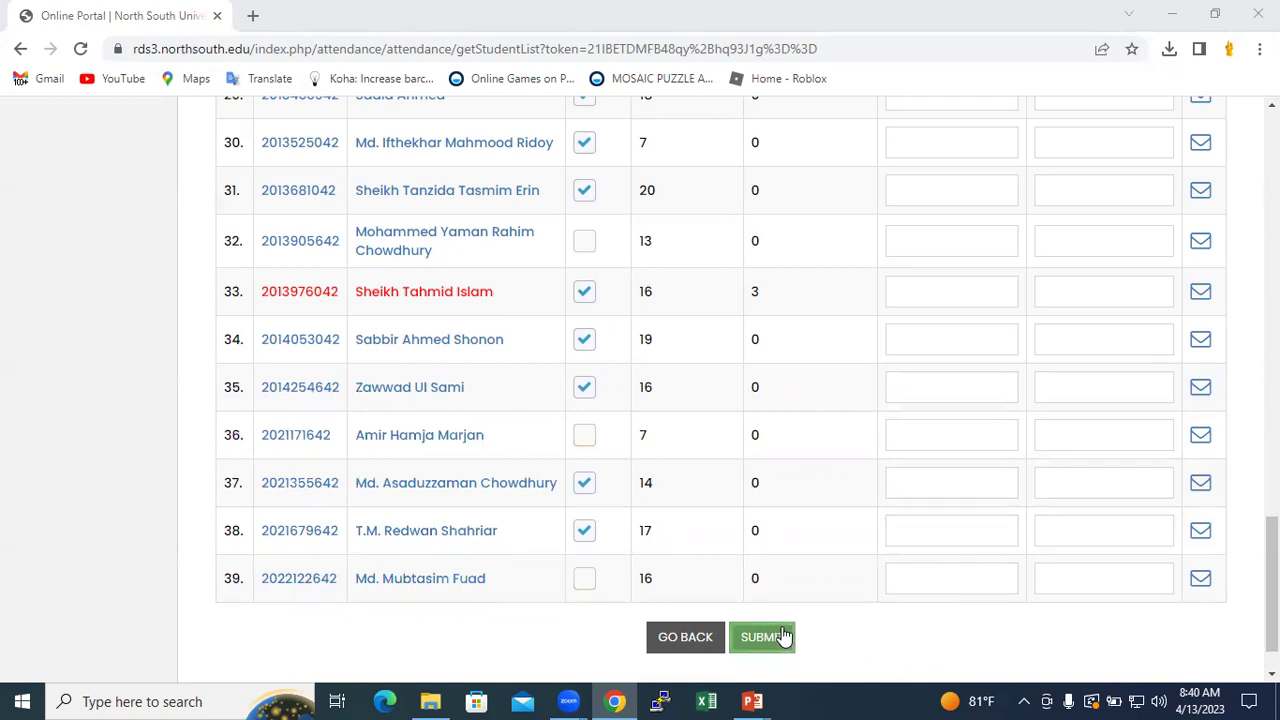
pyautogui.click(785, 637)
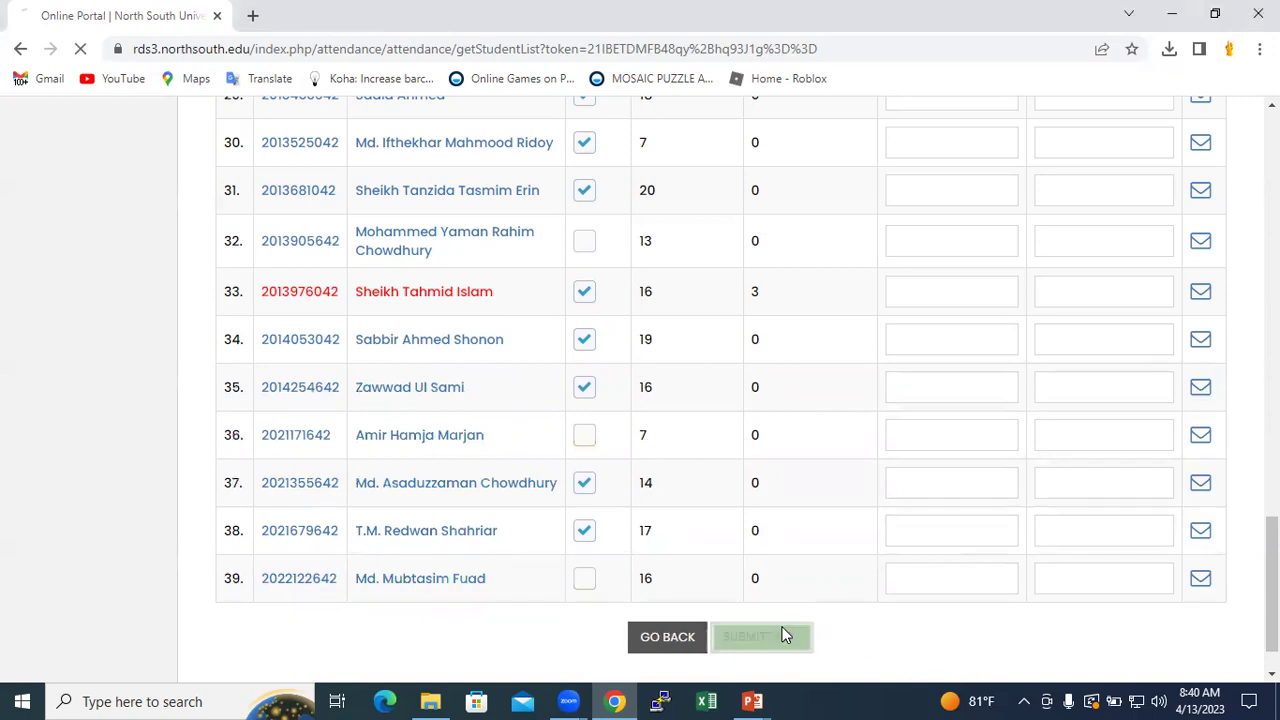